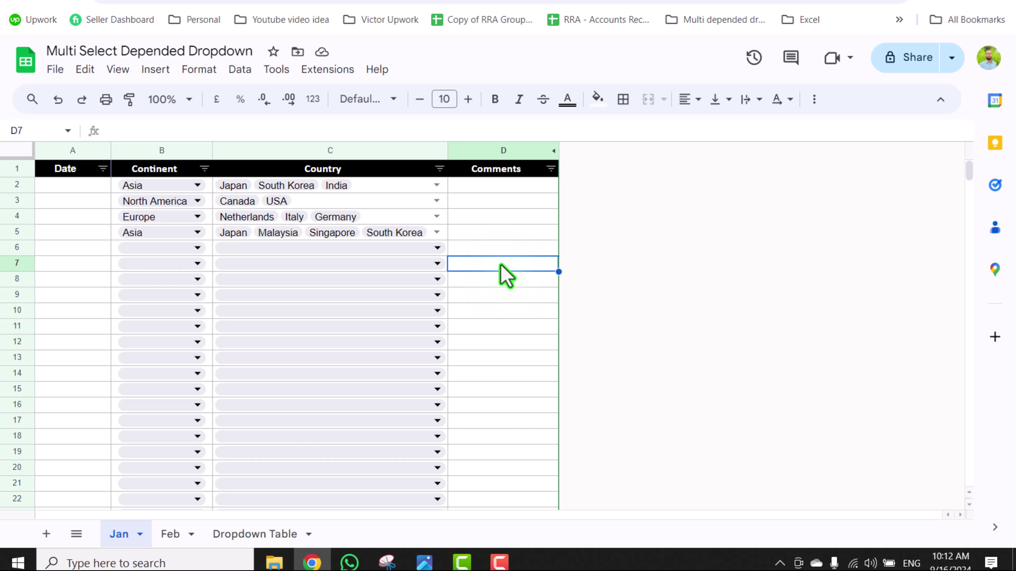
# Set row 6 to Europe with France, Germany, Italy and Netherlands as countries.
pyautogui.click(197, 248)
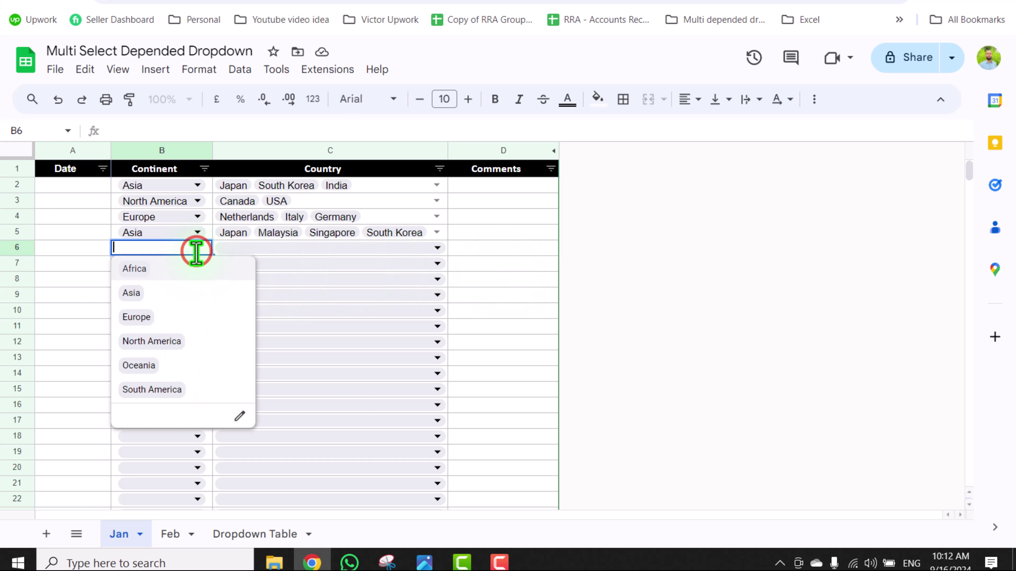
pyautogui.click(179, 316)
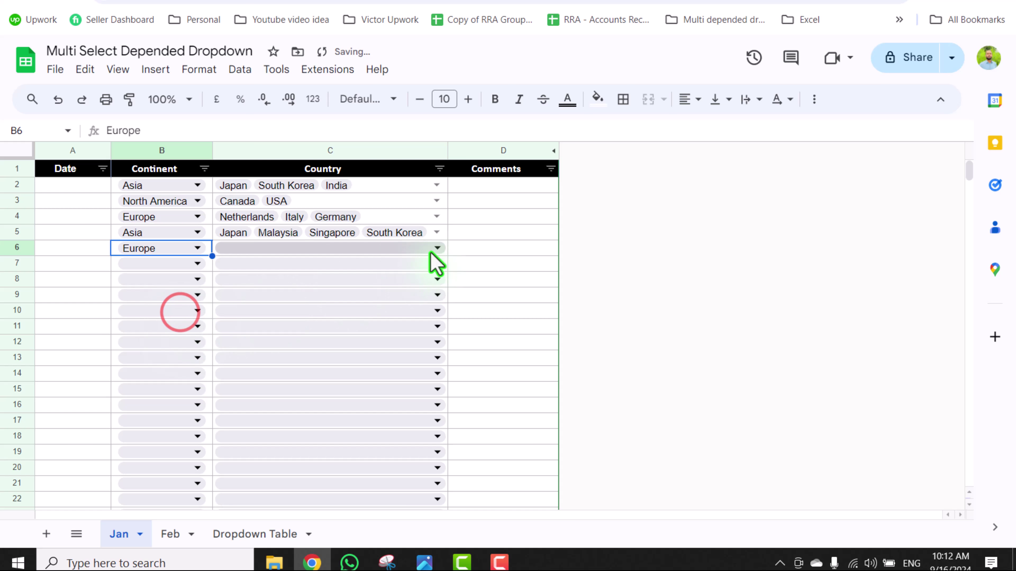
pyautogui.click(442, 248)
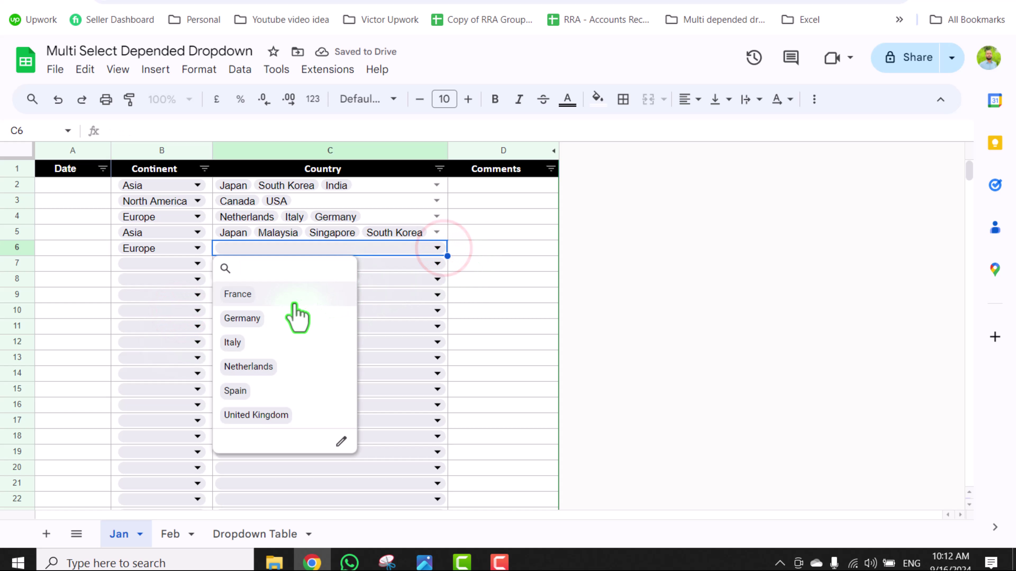
pyautogui.click(290, 296)
pyautogui.click(289, 318)
pyautogui.click(273, 338)
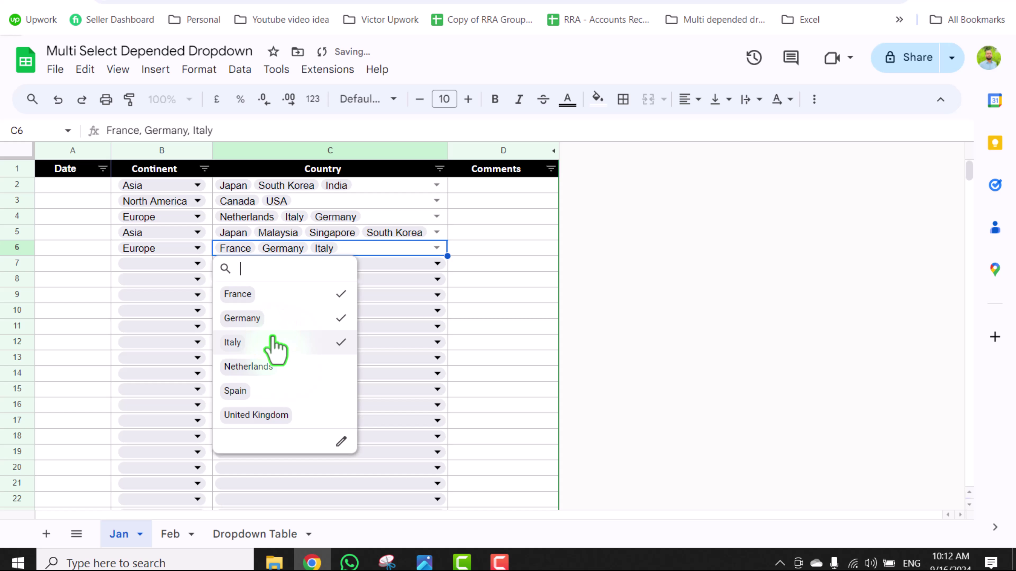
pyautogui.click(275, 360)
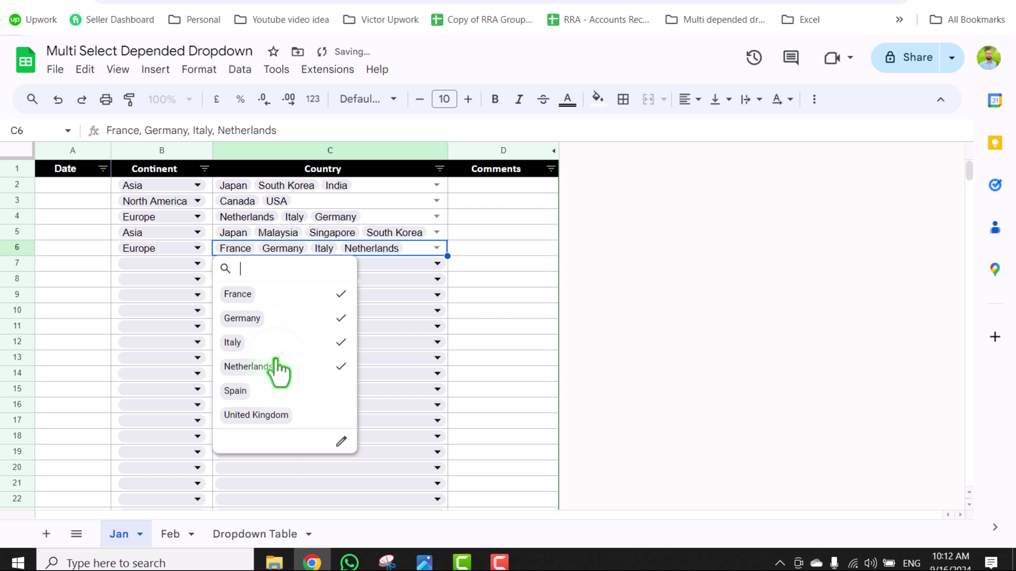
pyautogui.press('Return')
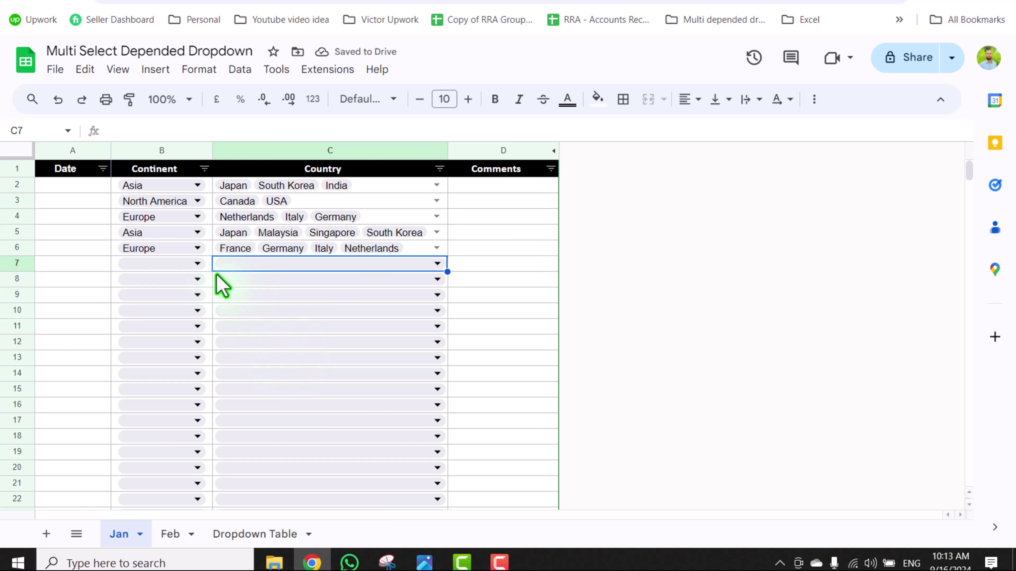
# Set row 7 to South America with Argentina, Brazil and Chile as countries.
pyautogui.click(201, 264)
pyautogui.click(175, 403)
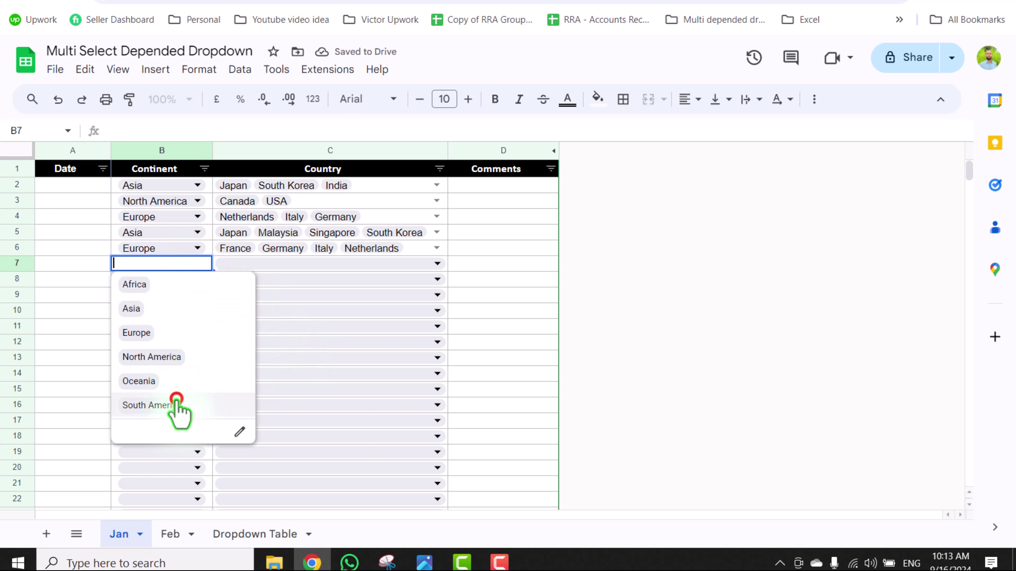
pyautogui.click(437, 265)
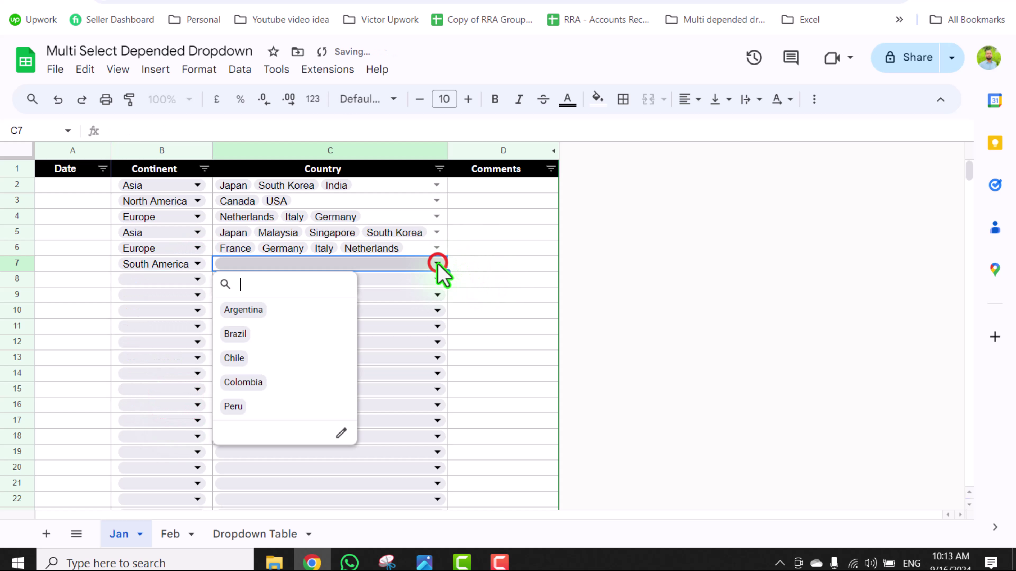
pyautogui.click(332, 309)
pyautogui.click(317, 334)
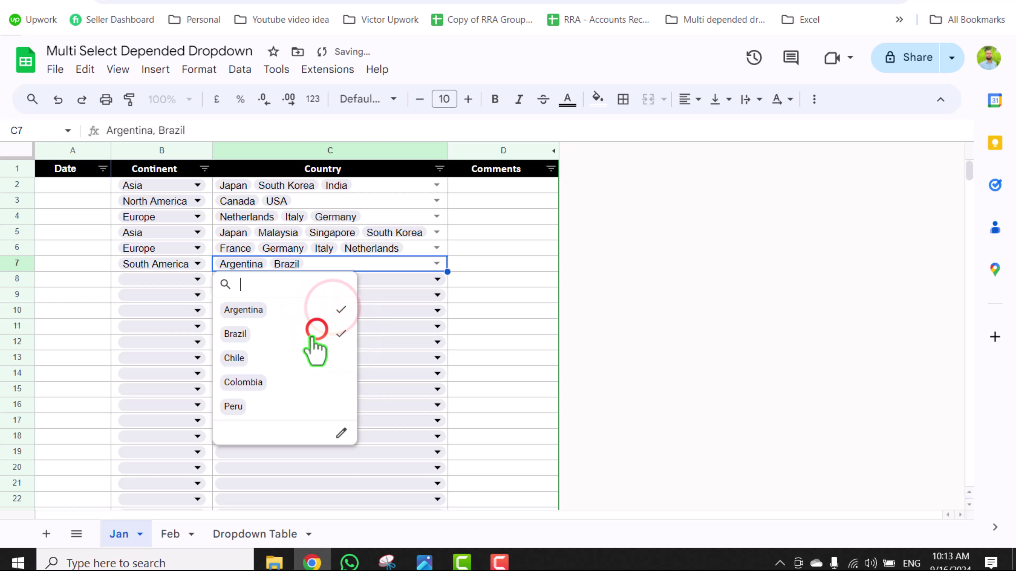
pyautogui.click(311, 353)
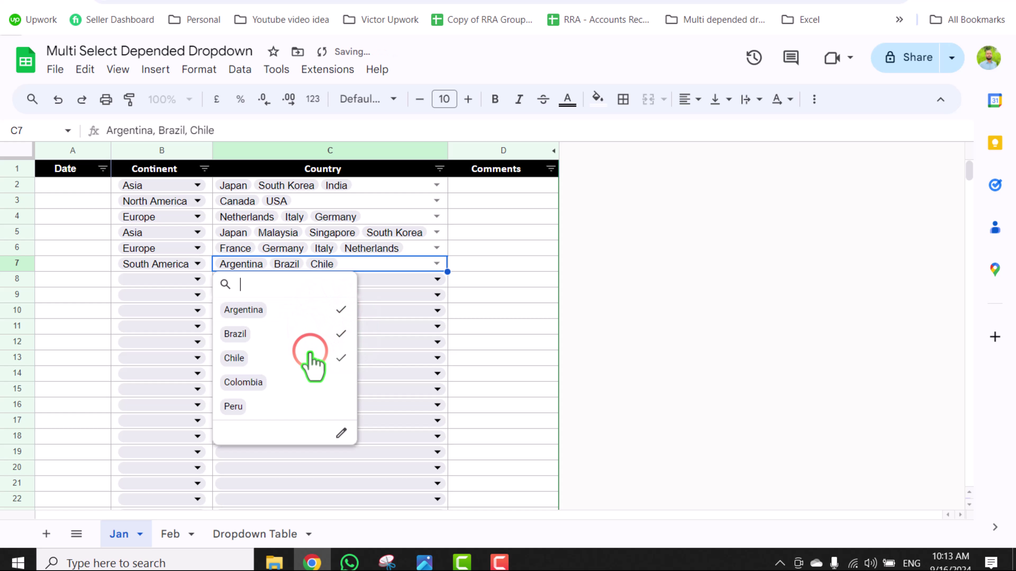
pyautogui.click(476, 316)
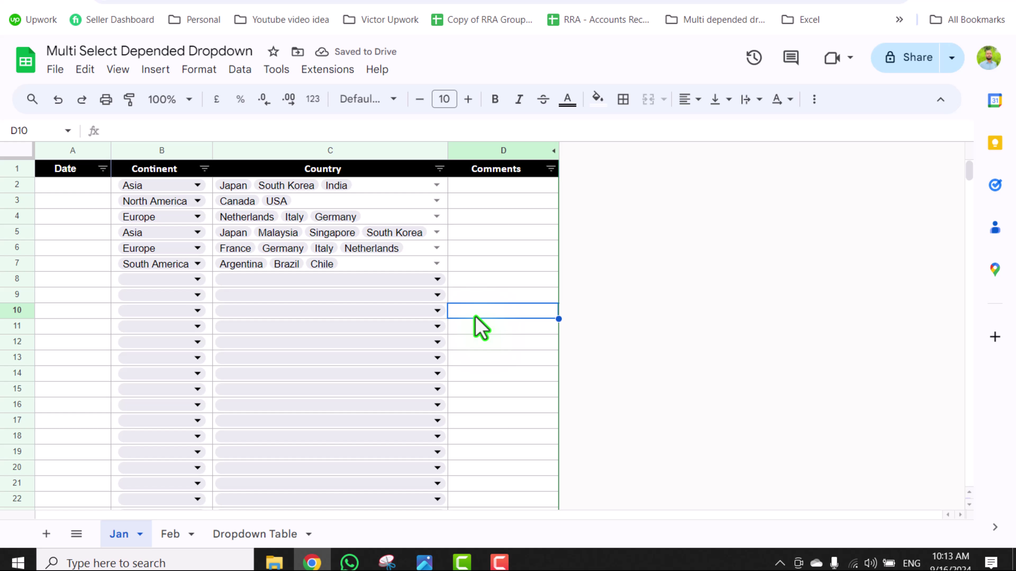
pyautogui.click(468, 277)
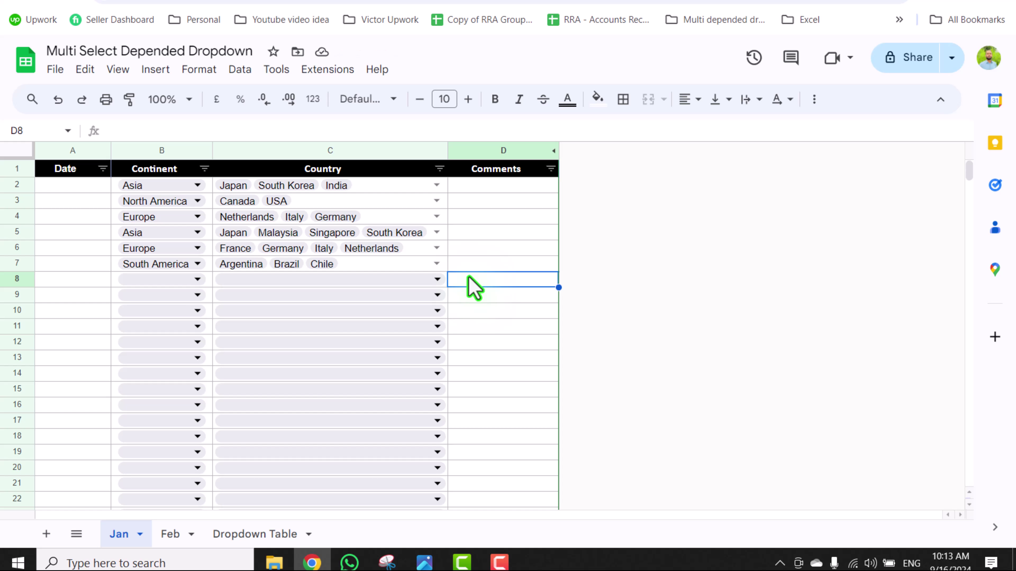
# Insert an empty row above row 4.
pyautogui.click(21, 216)
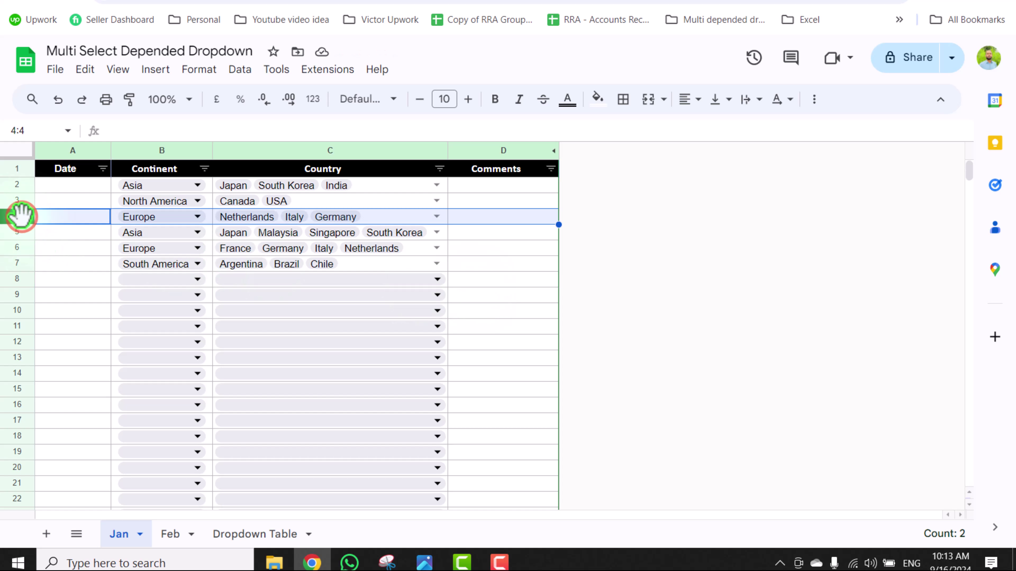
pyautogui.rightClick(21, 216)
pyautogui.click(91, 276)
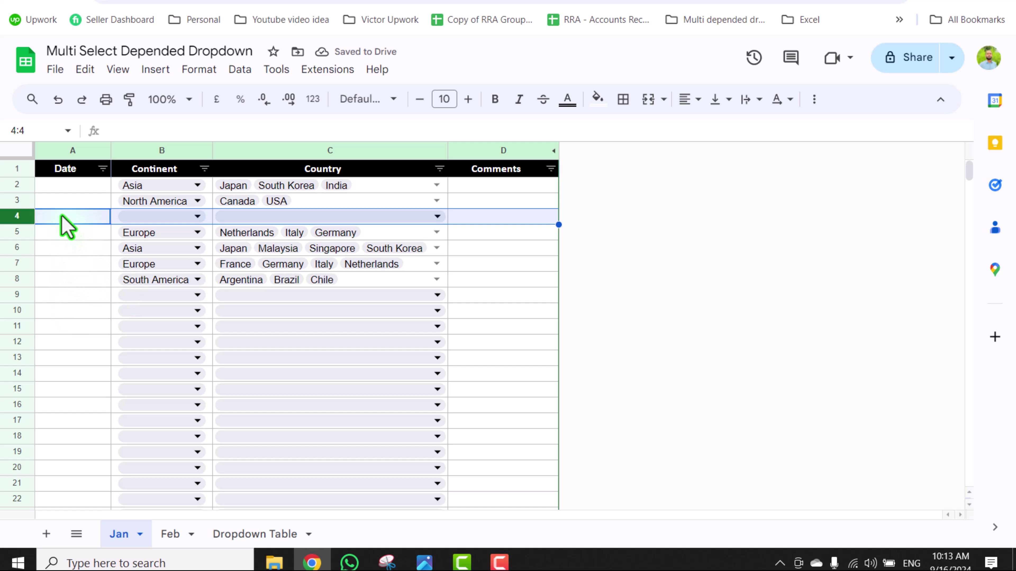
# Fill the new row 4 with Asia and countries Japan, Malaysia and Singapore.
pyautogui.click(198, 218)
pyautogui.click(174, 261)
pyautogui.click(468, 291)
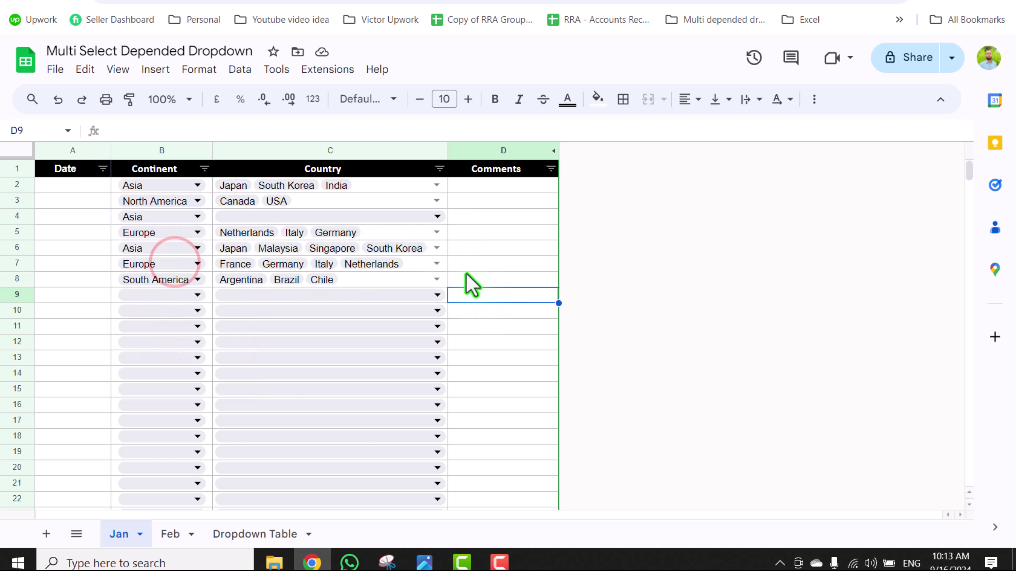
pyautogui.click(438, 216)
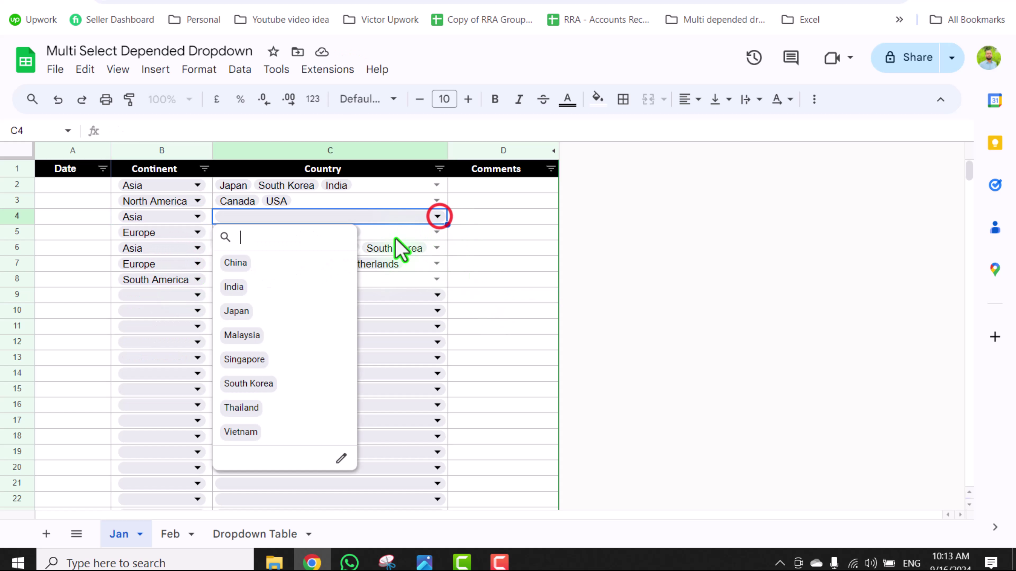
pyautogui.click(291, 312)
pyautogui.click(288, 335)
pyautogui.click(285, 359)
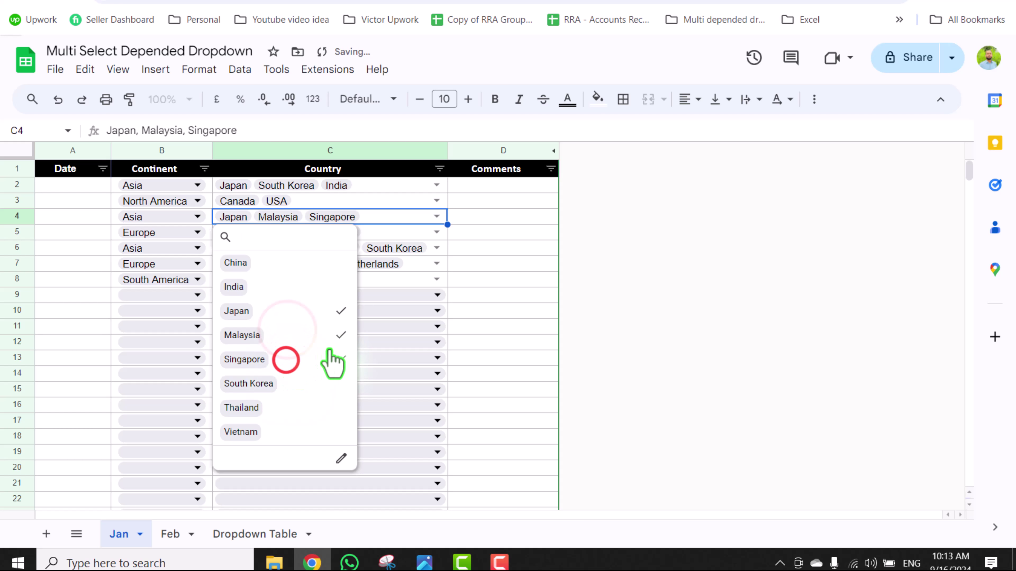
pyautogui.click(482, 296)
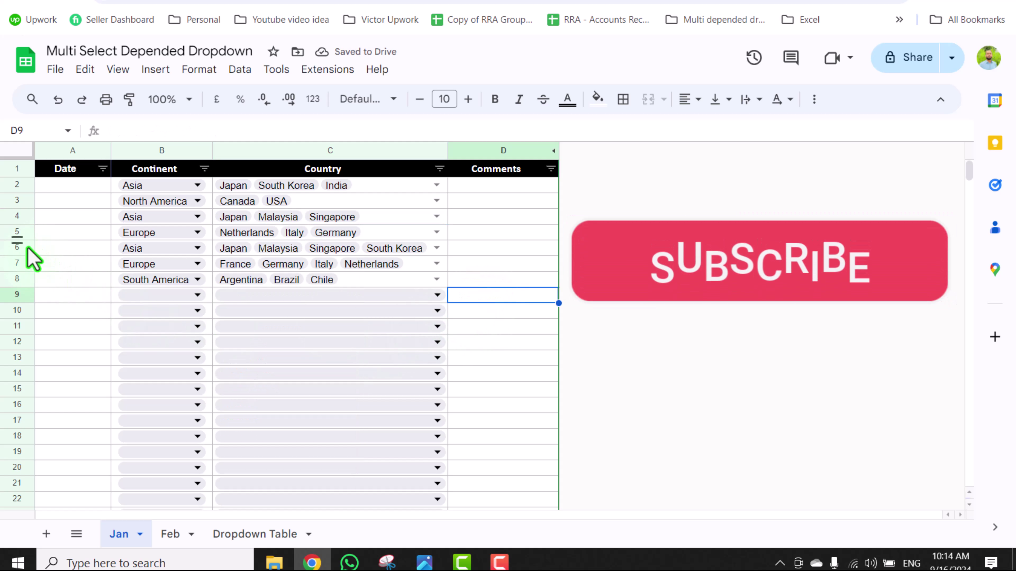
# Delete rows 6 and 7.
pyautogui.moveTo(18, 260); pyautogui.dragTo(18, 251)
pyautogui.rightClick(18, 251)
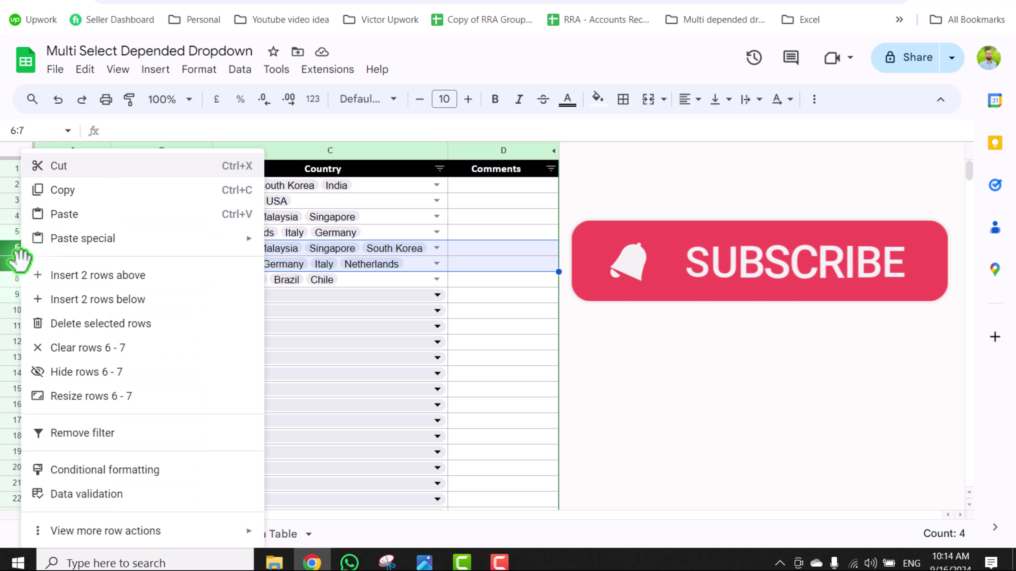
pyautogui.click(67, 323)
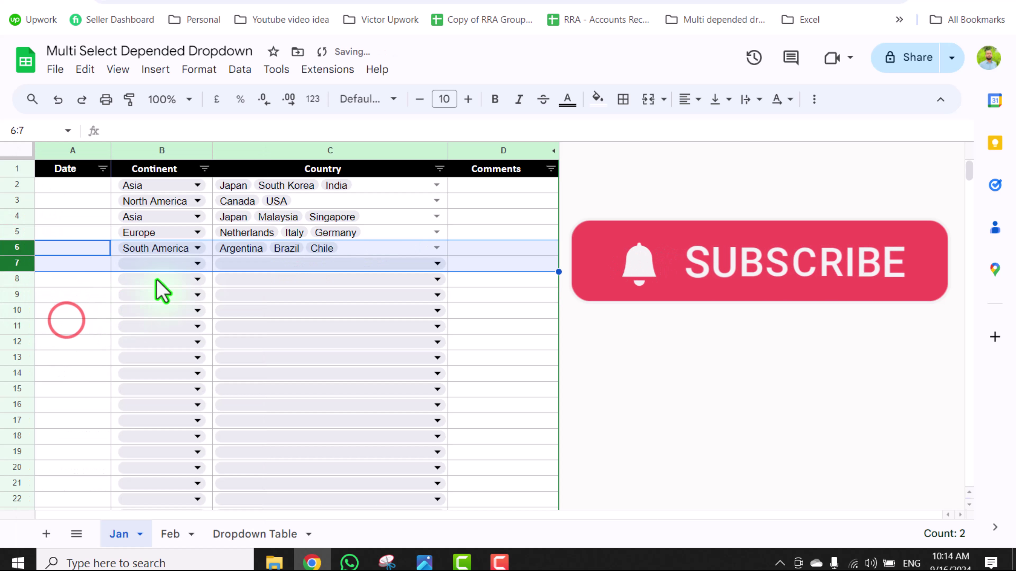
# Set row 7 to Europe with France, Germany and Italy as countries.
pyautogui.click(197, 264)
pyautogui.click(170, 335)
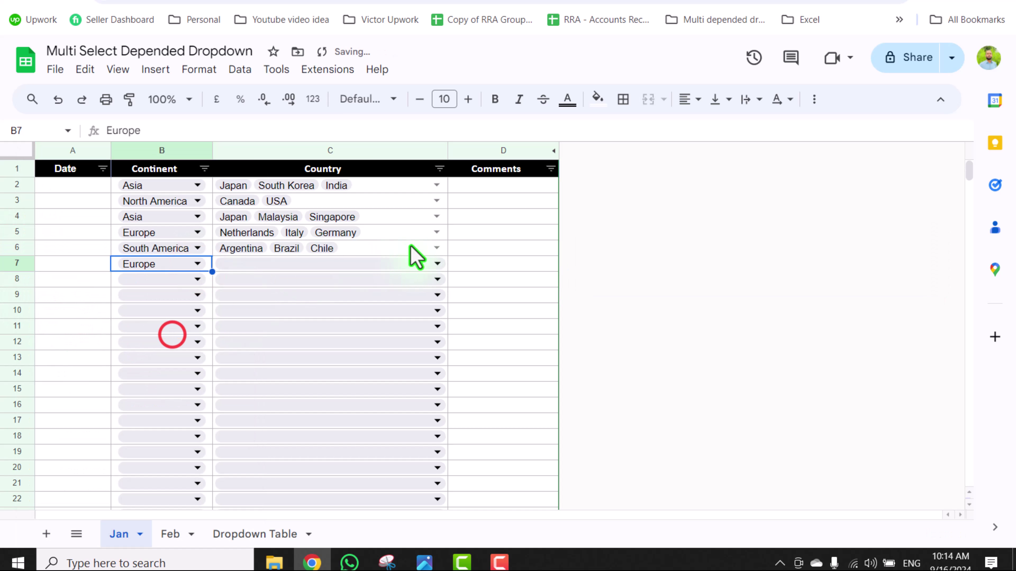
pyautogui.click(437, 264)
pyautogui.click(304, 311)
pyautogui.click(301, 334)
pyautogui.click(300, 359)
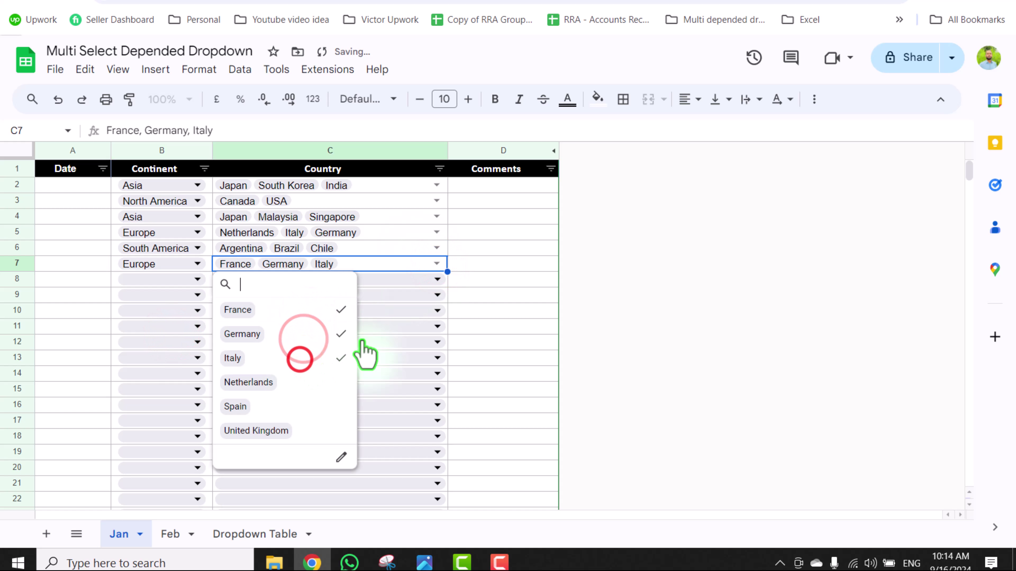
pyautogui.click(495, 311)
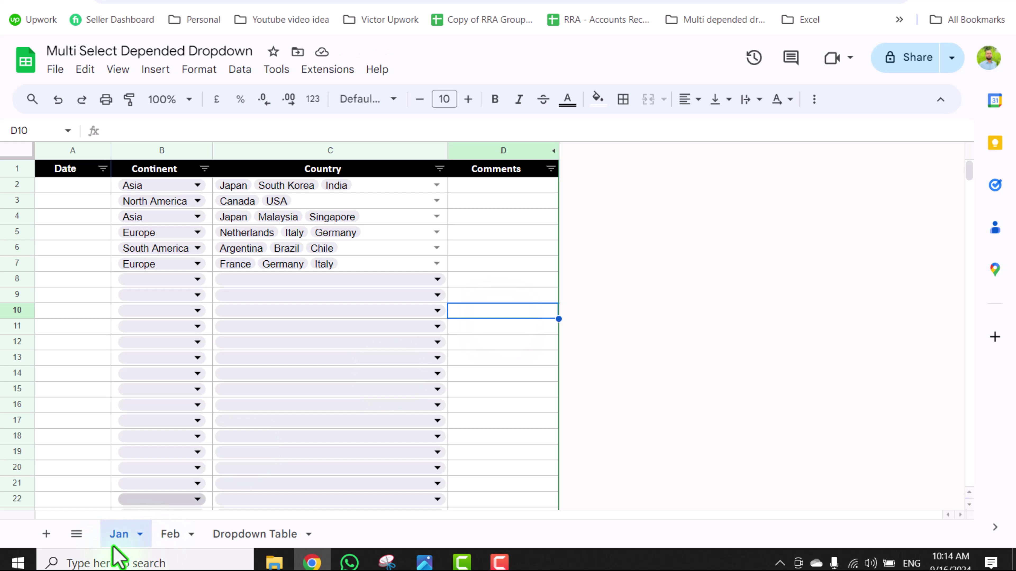
# Duplicate the Jan sheet and rename the copy to 'Mar'.
pyautogui.rightClick(117, 538)
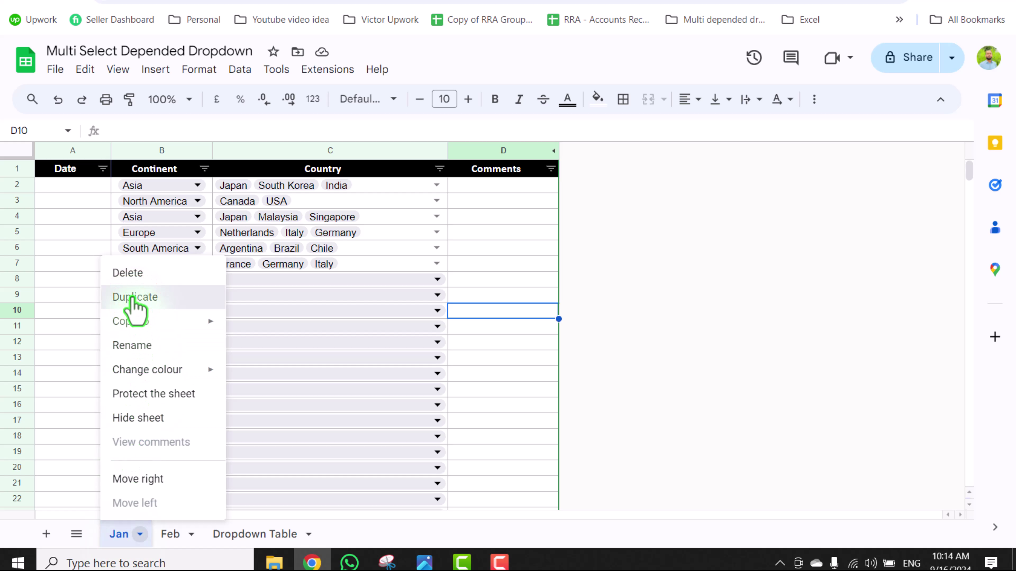
pyautogui.click(135, 298)
pyautogui.rightClick(177, 538)
pyautogui.click(197, 351)
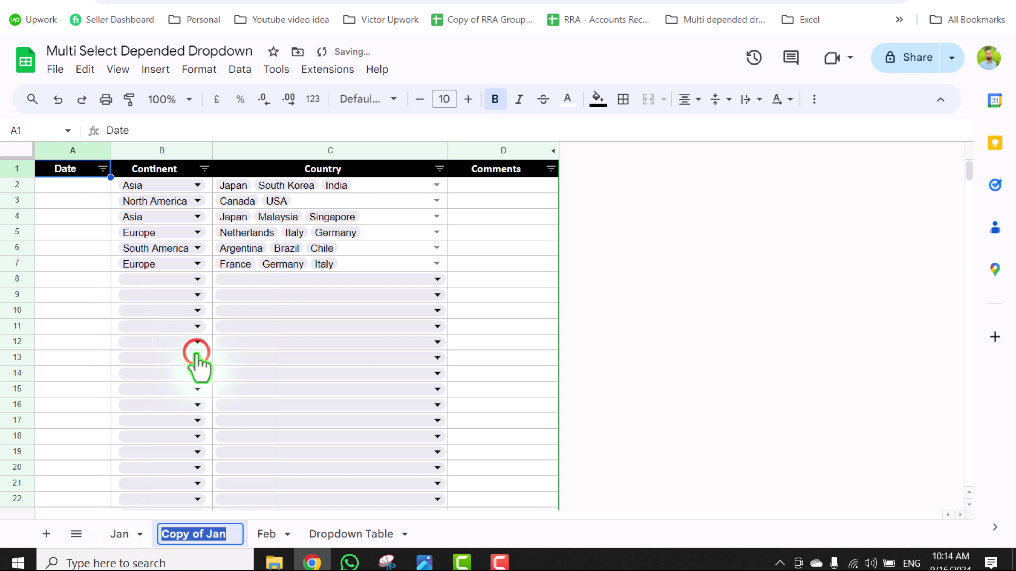
pyautogui.write('Mar')
pyautogui.click(512, 270)
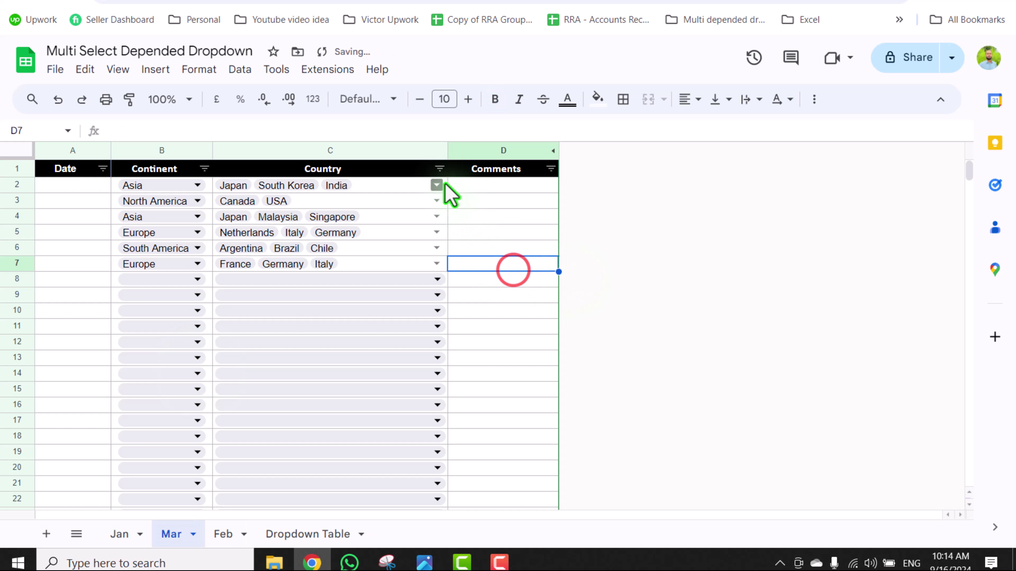
# Clear B2:C7, then set row 2 to Asia with Japan and Malaysia.
pyautogui.moveTo(420, 182); pyautogui.dragTo(199, 272)
pyautogui.press('Delete')
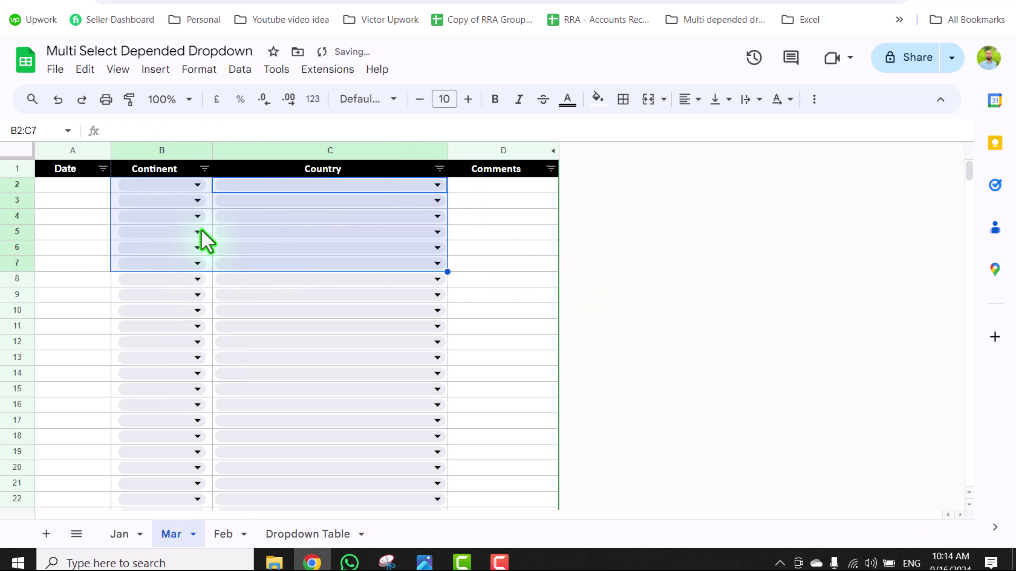
pyautogui.click(199, 185)
pyautogui.click(179, 232)
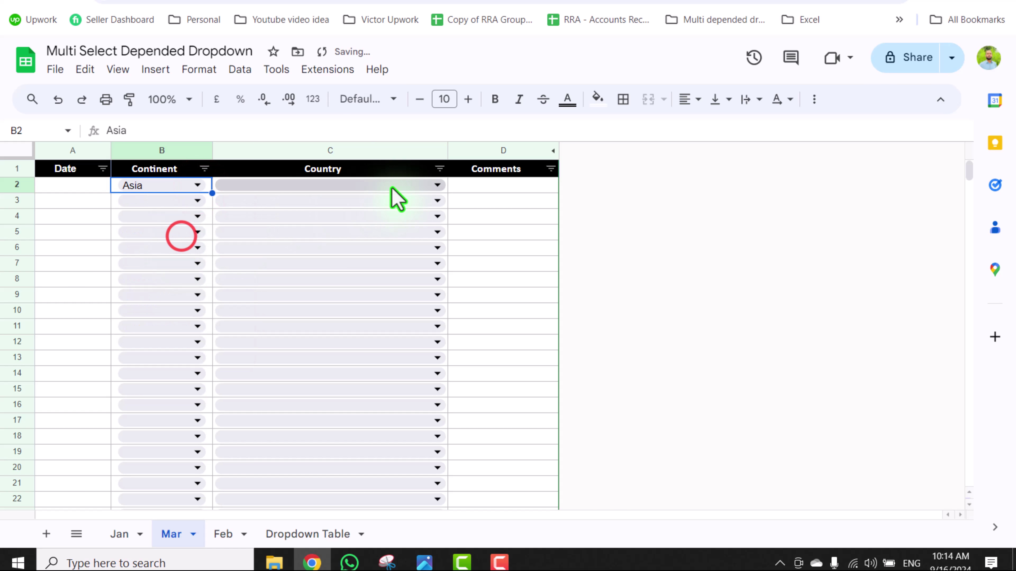
pyautogui.click(424, 185)
pyautogui.click(298, 282)
pyautogui.click(292, 303)
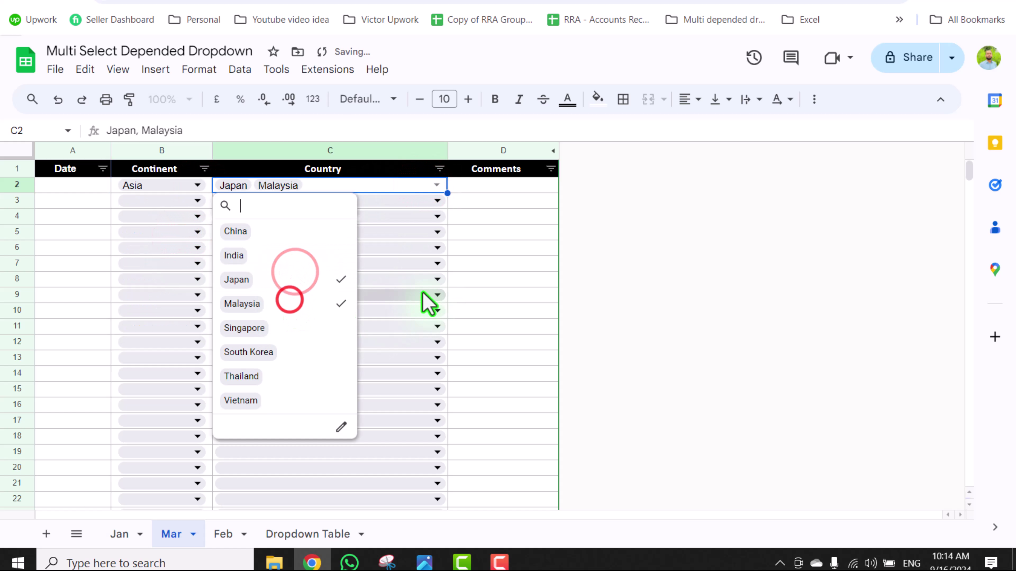
pyautogui.click(503, 282)
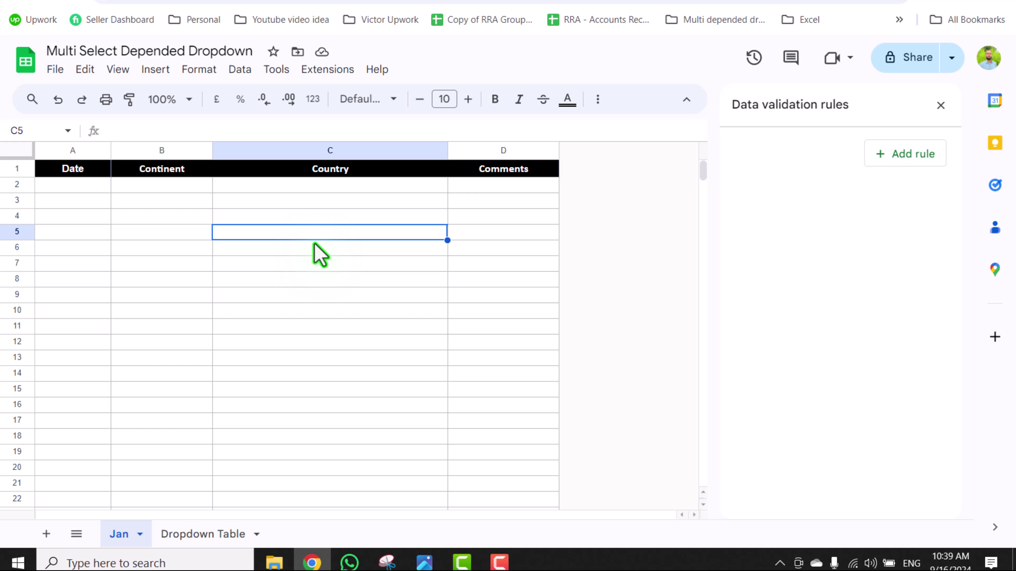
# Select the Jan sheet's Continent range B2:B997 down to the column end.
pyautogui.click(185, 188)
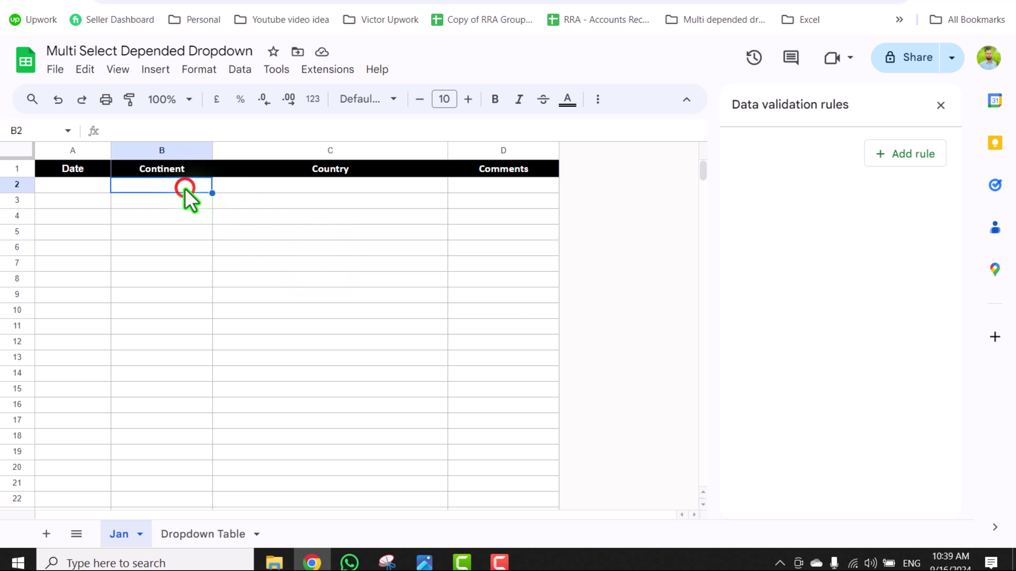
pyautogui.hotkey('ctrl', 'shift', 'Down')
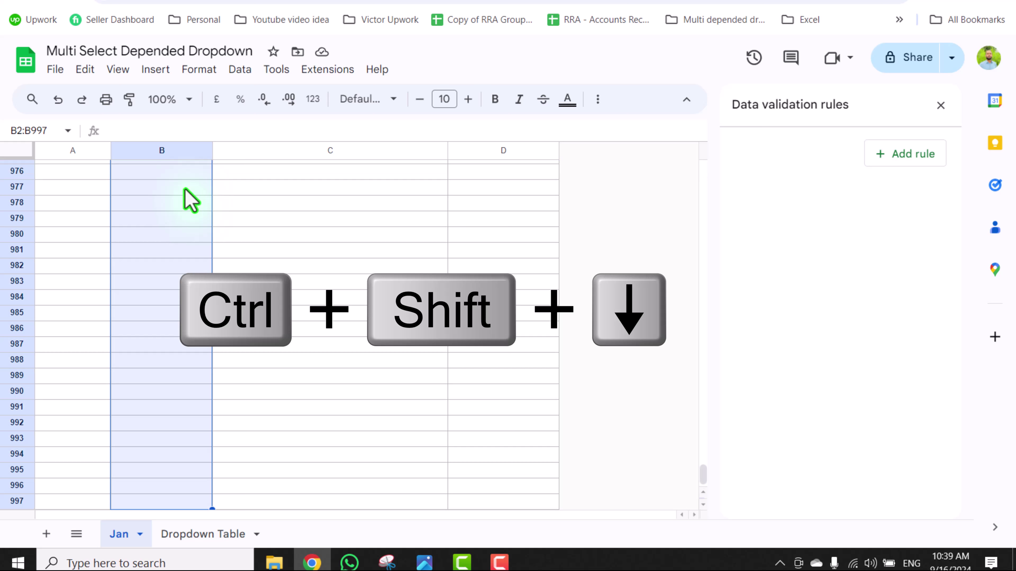
pyautogui.hotkey('ctrl', 'BackSpace')
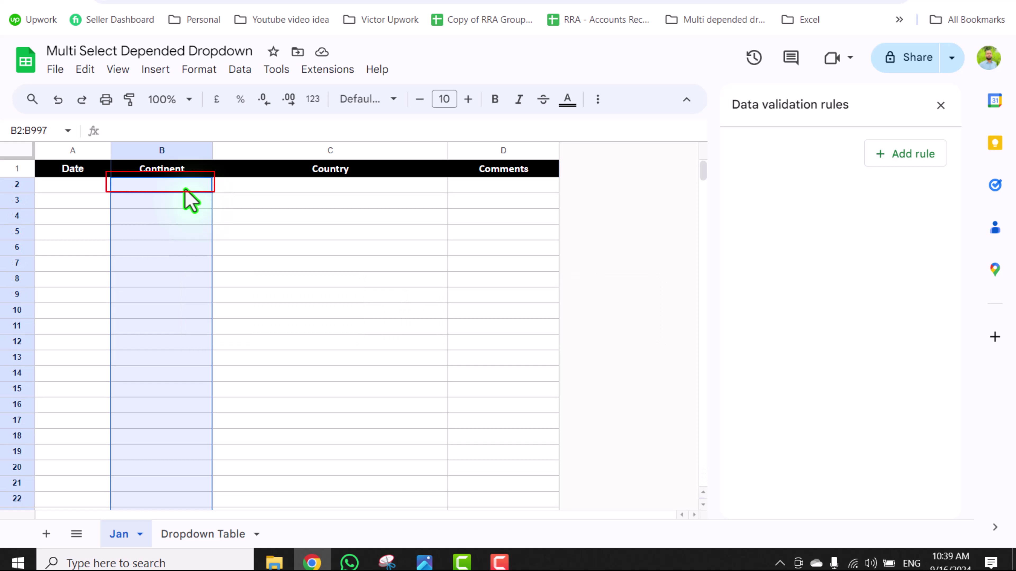
pyautogui.click(240, 70)
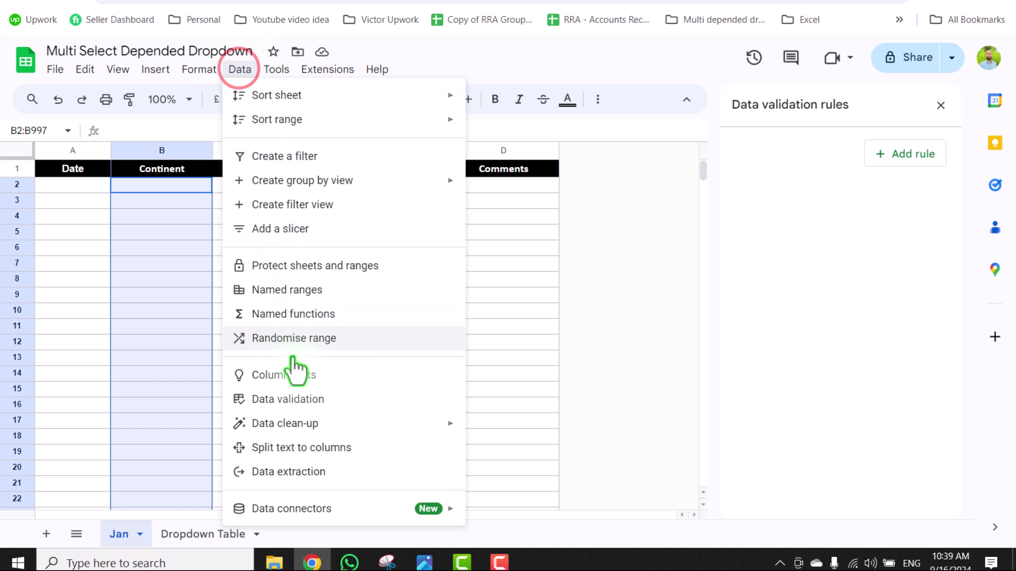
# Start a new data validation rule on B2:B997 as a drop-down from a range.
pyautogui.click(298, 400)
pyautogui.click(933, 157)
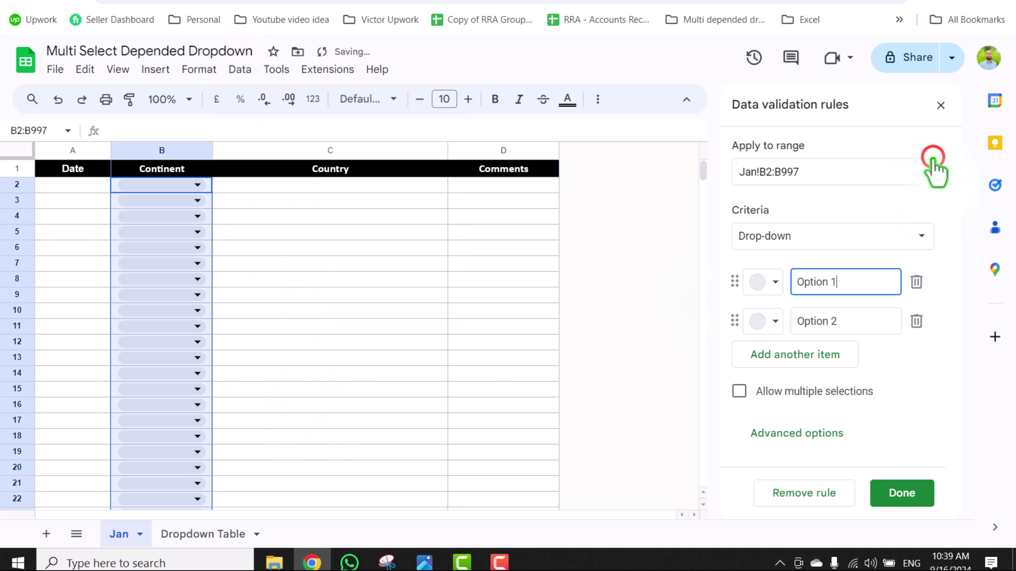
pyautogui.click(886, 236)
pyautogui.click(850, 260)
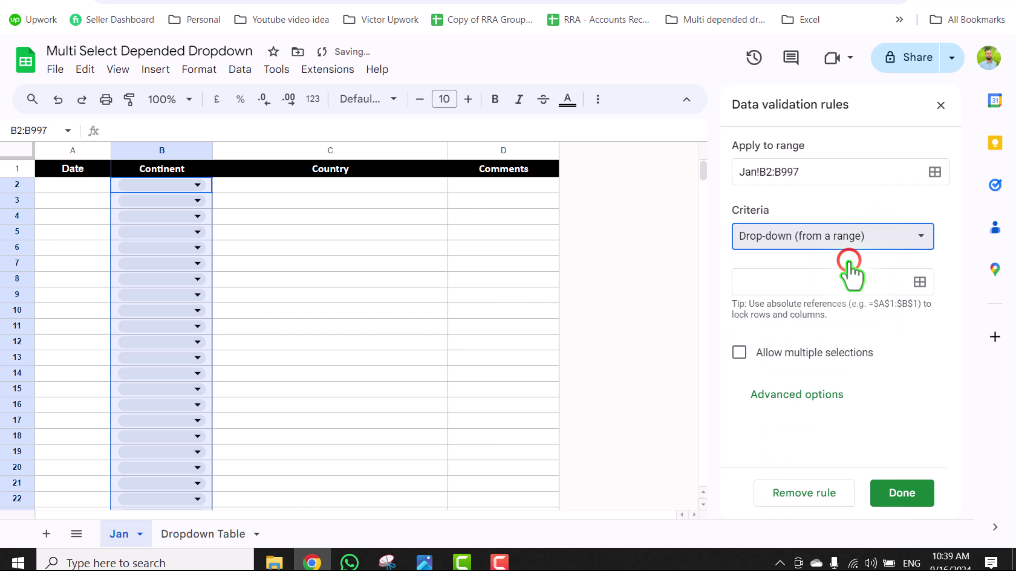
# Set the drop-down source to 'Dropdown Table'!A2:A and save the rule.
pyautogui.click(919, 281)
pyautogui.click(555, 280)
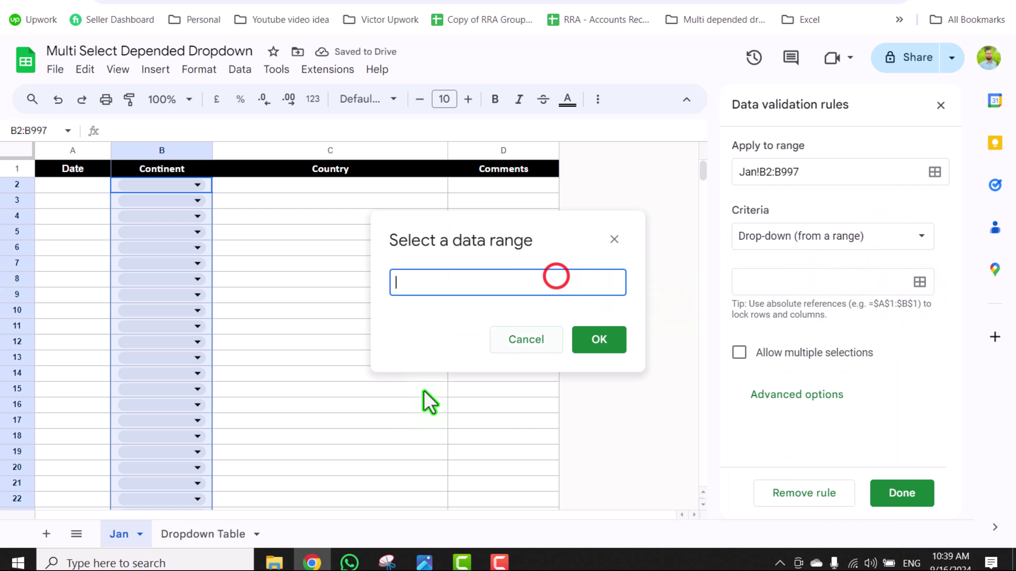
pyautogui.click(206, 536)
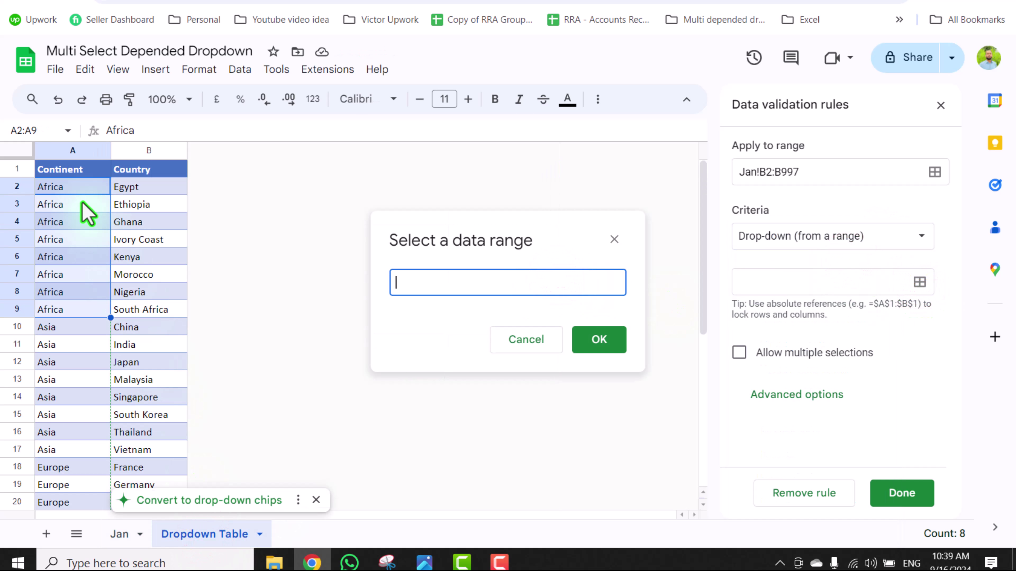
pyautogui.moveTo(78, 193); pyautogui.dragTo(79, 333)
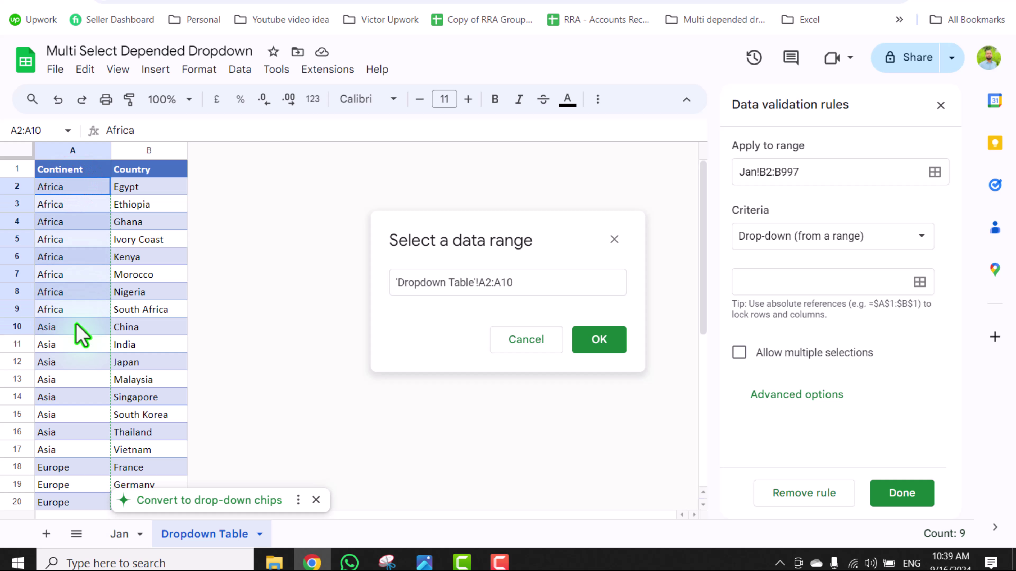
pyautogui.click(535, 285)
pyautogui.press('BackSpace')
pyautogui.press('BackSpace')
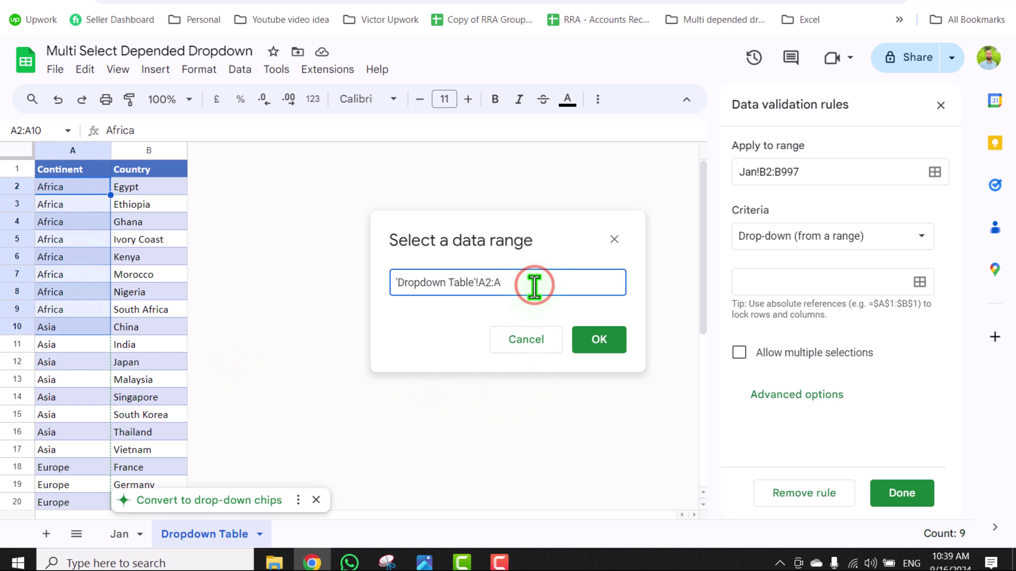
pyautogui.click(607, 338)
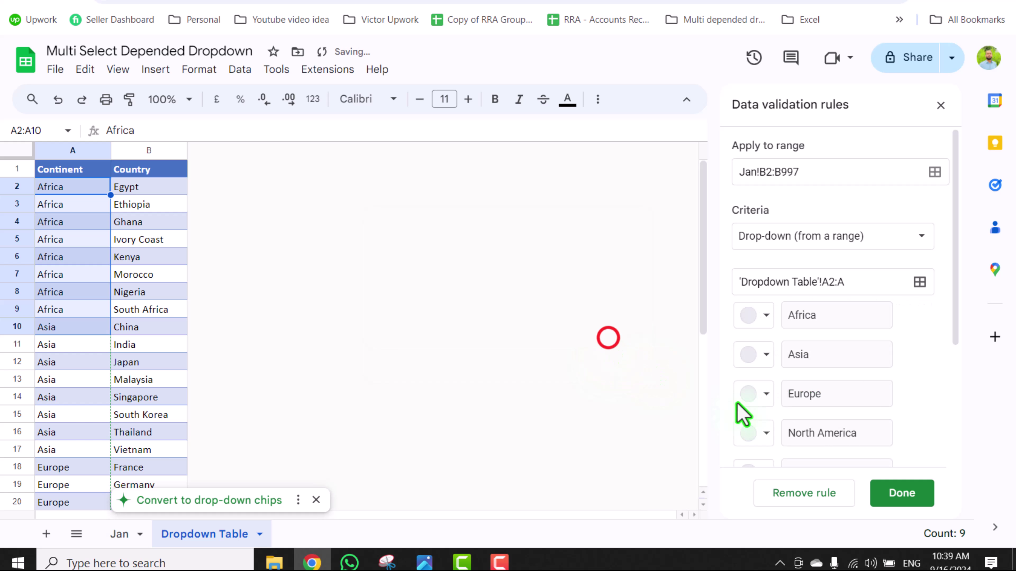
pyautogui.click(898, 496)
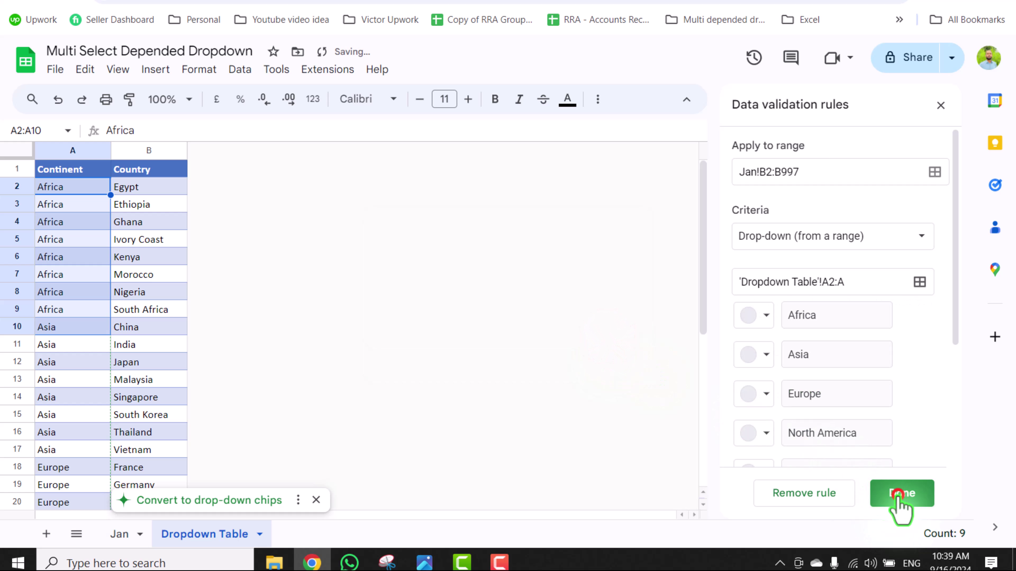
# On the Jan sheet, set B2 to Asia, B3 to North America and B4 to Oceania.
pyautogui.click(116, 535)
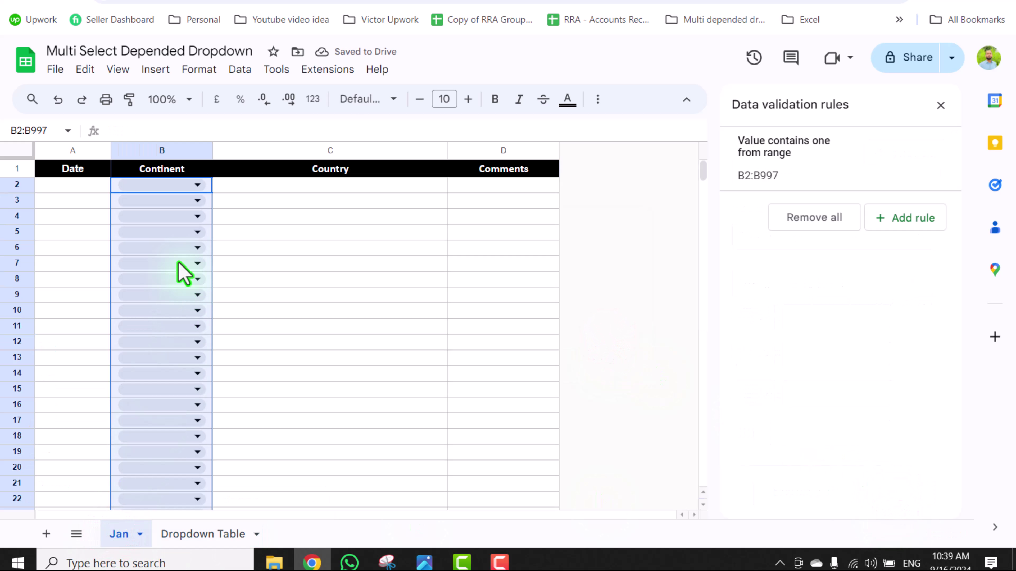
pyautogui.click(197, 184)
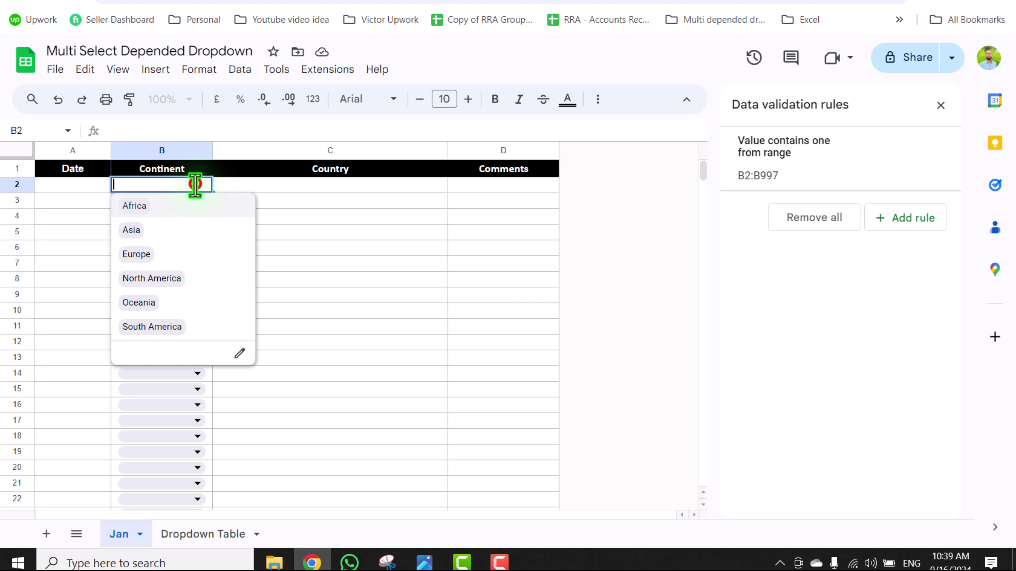
pyautogui.click(158, 232)
pyautogui.click(198, 201)
pyautogui.click(164, 294)
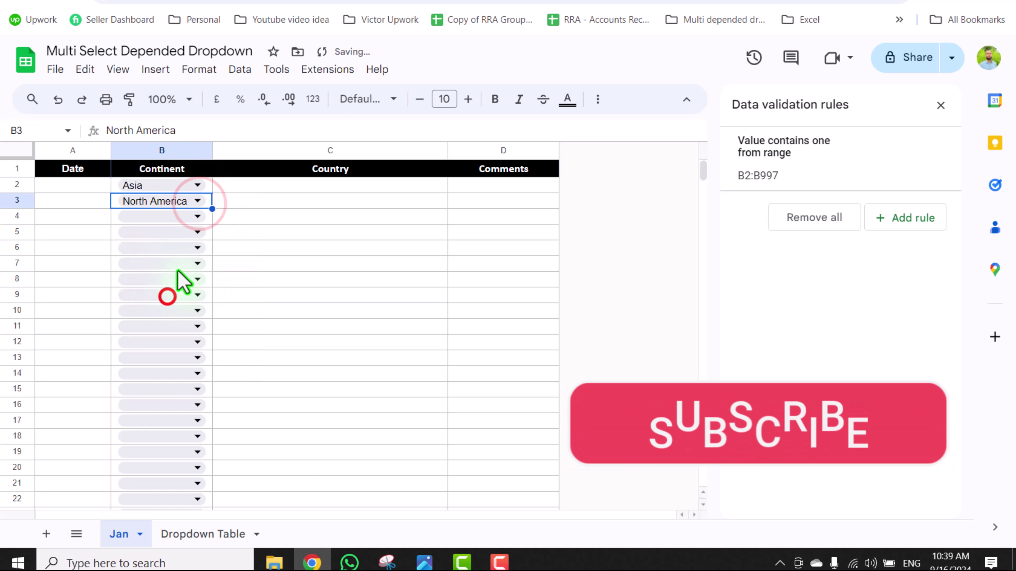
pyautogui.click(197, 216)
pyautogui.click(179, 337)
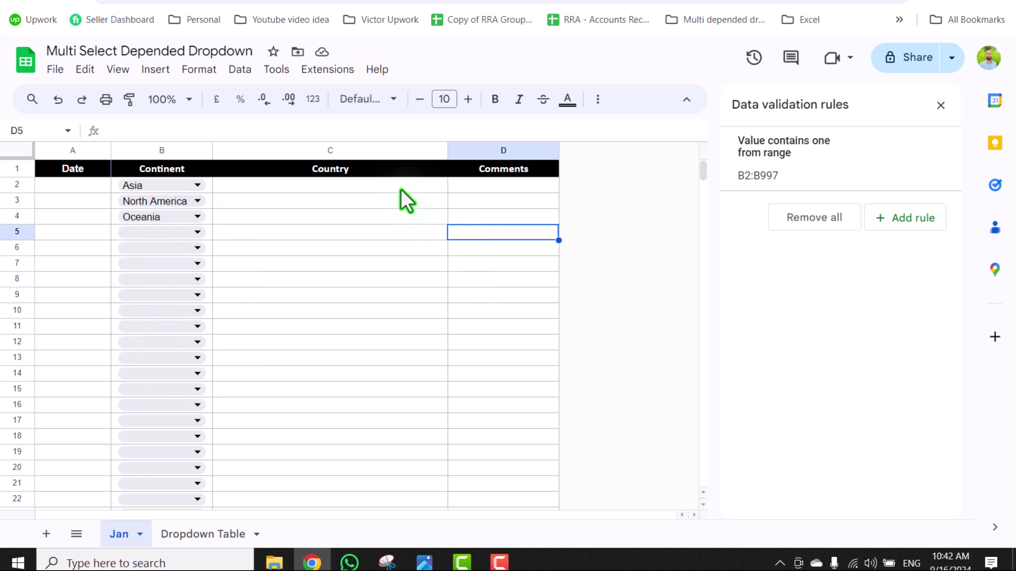
pyautogui.click(503, 151)
# Insert an empty column E to the right of Comments.
pyautogui.rightClick(501, 145)
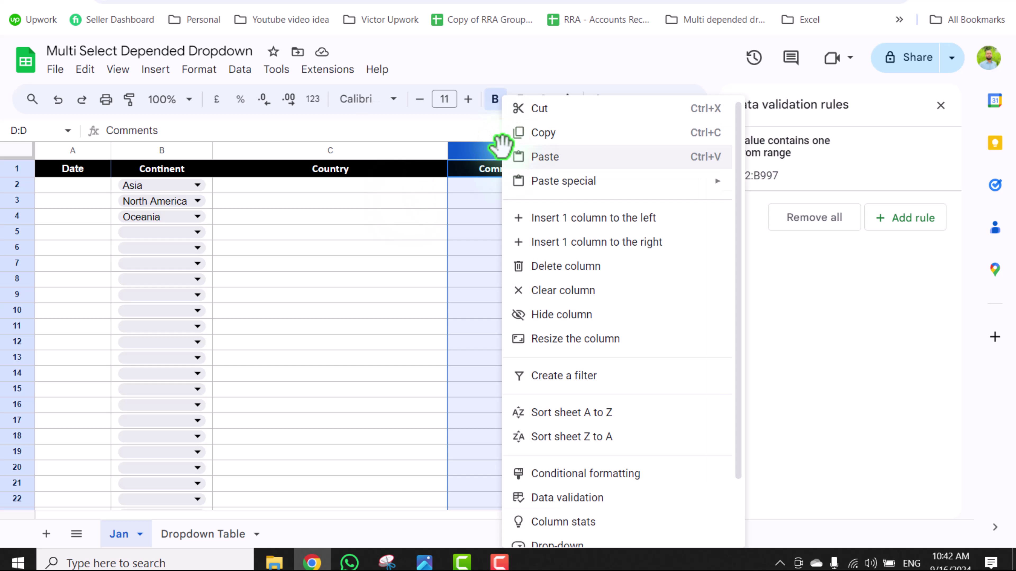
pyautogui.click(552, 244)
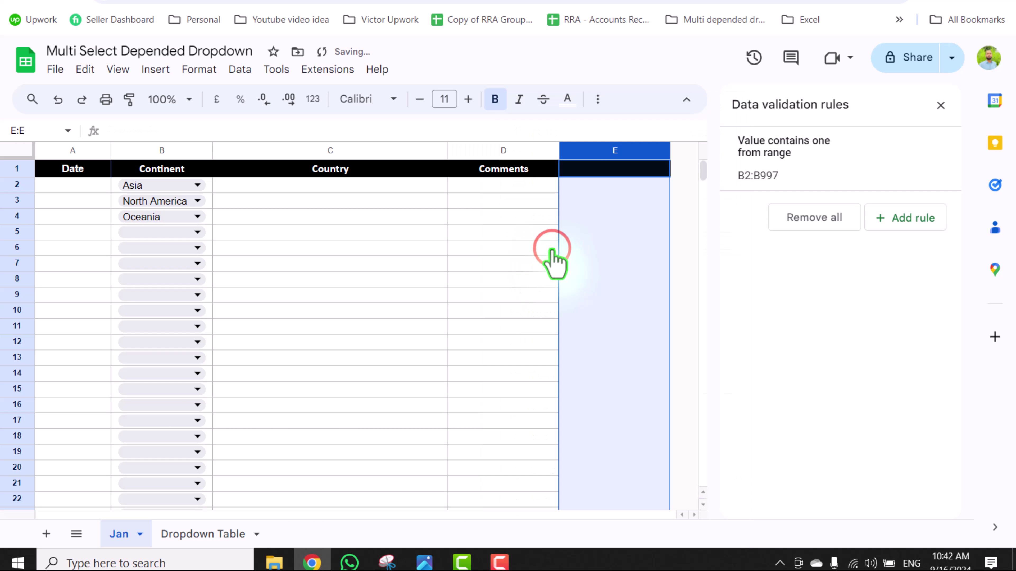
pyautogui.click(594, 187)
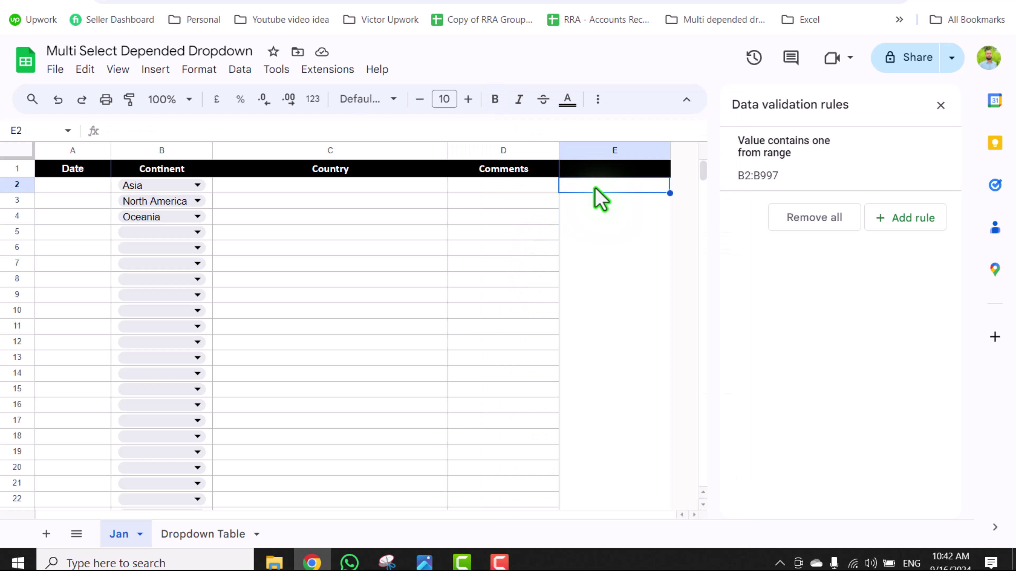
# Enter =filter('Dropdown Table'!B:B,'Dropdown Table'!A:A=B2) in E2.
pyautogui.write('=')
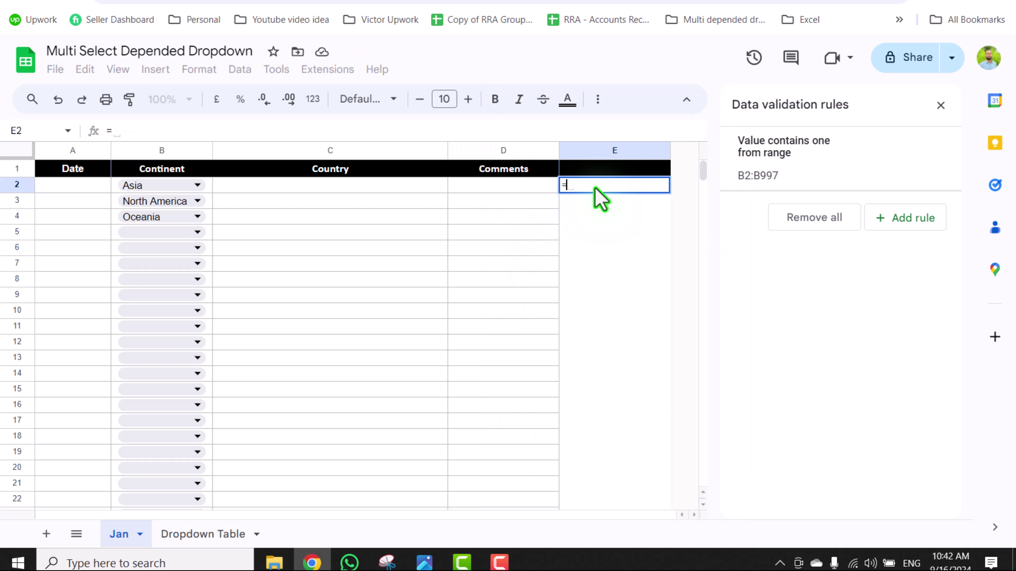
pyautogui.write('filter(')
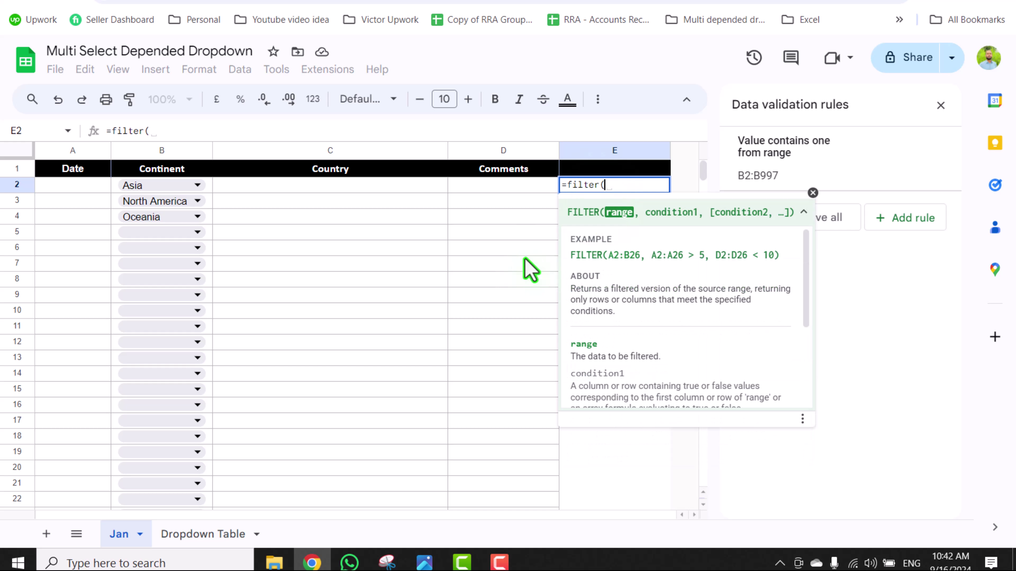
pyautogui.click(180, 534)
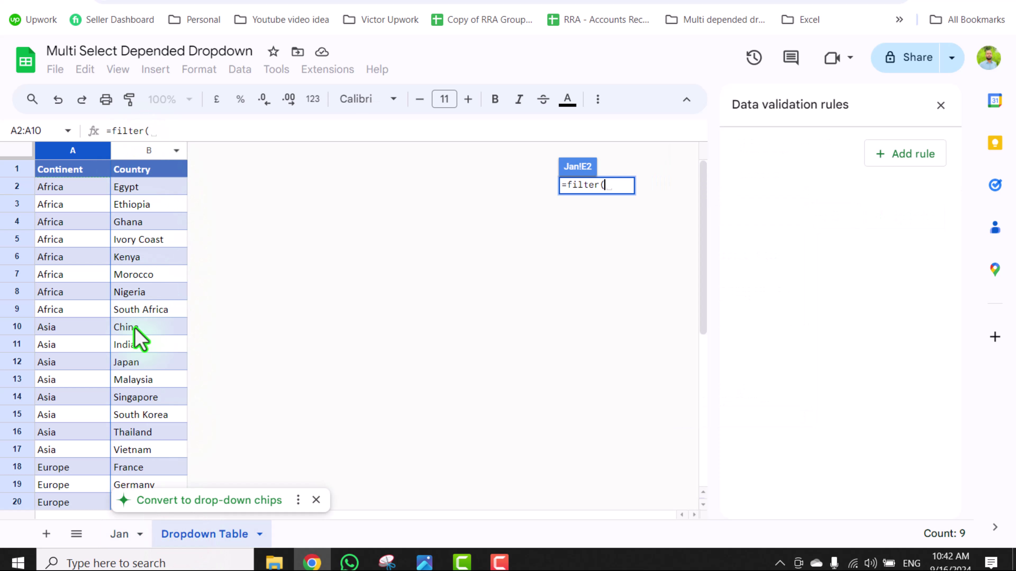
pyautogui.click(149, 151)
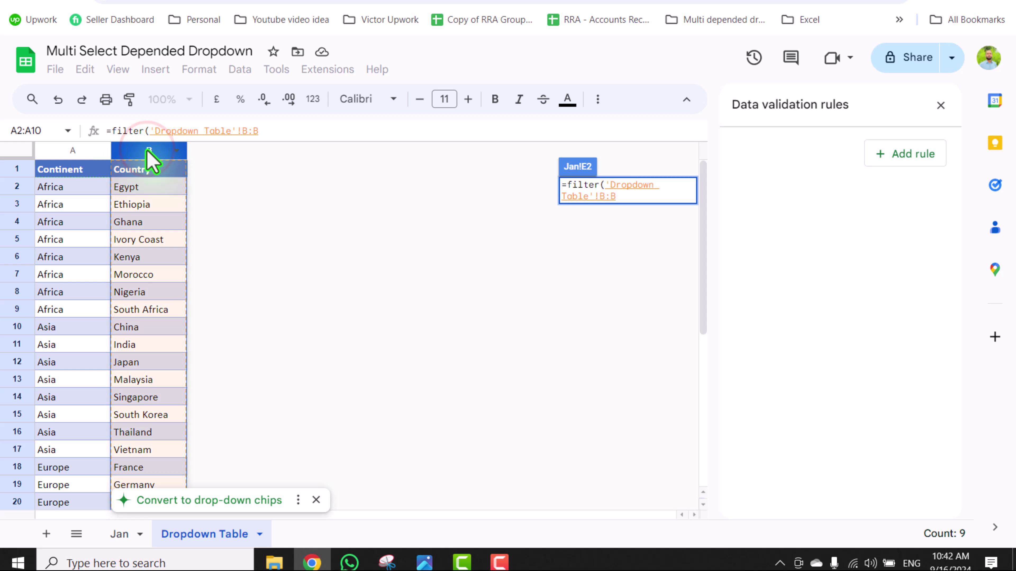
pyautogui.write(',')
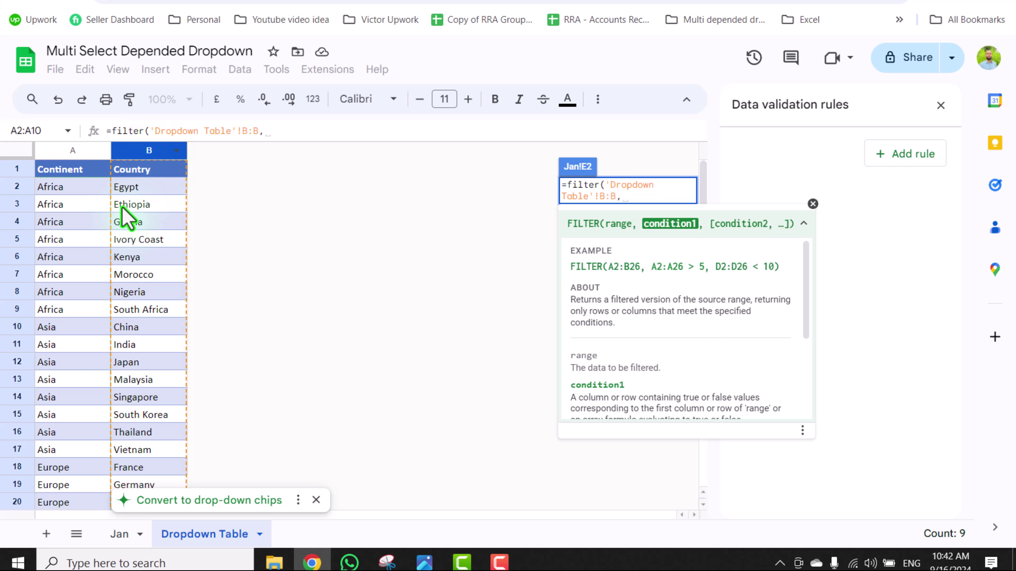
pyautogui.click(74, 152)
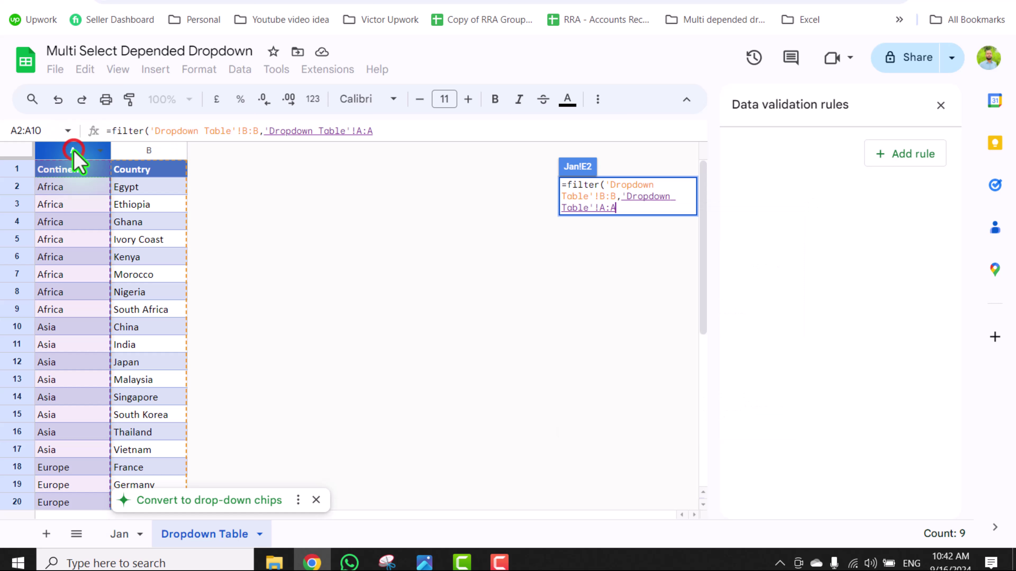
pyautogui.write('=')
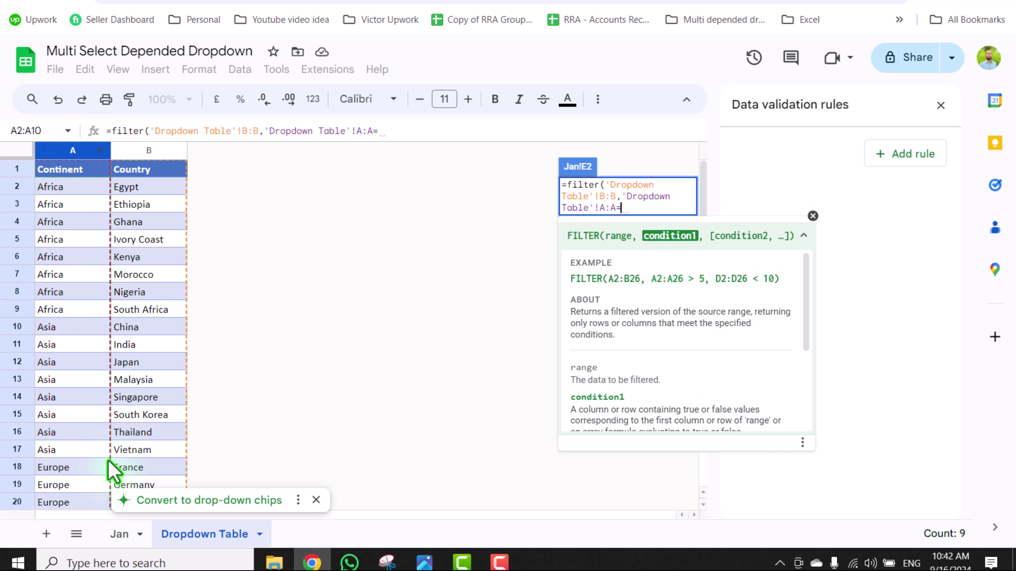
pyautogui.click(120, 538)
pyautogui.click(208, 187)
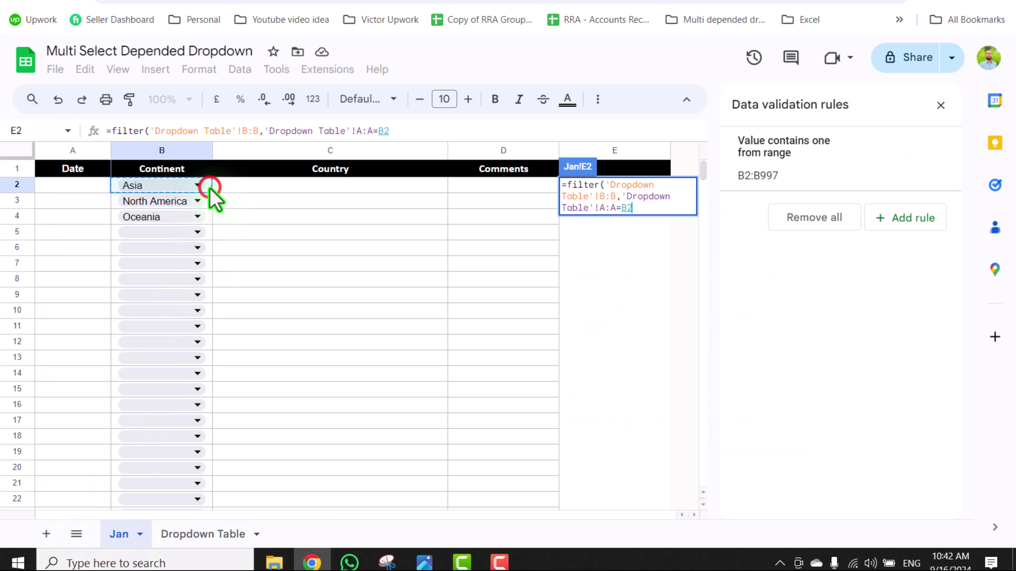
pyautogui.write(')')
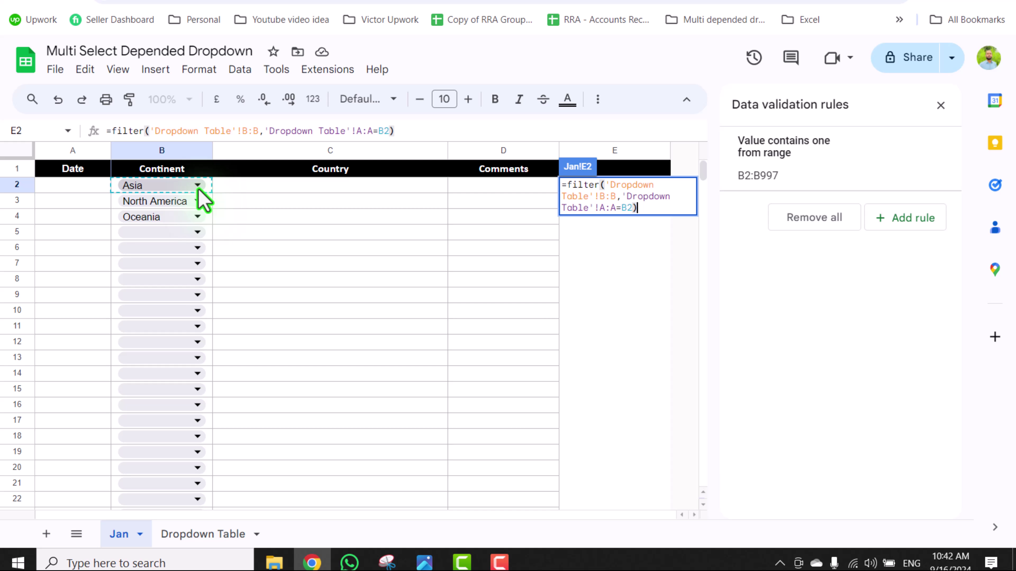
pyautogui.press('Return')
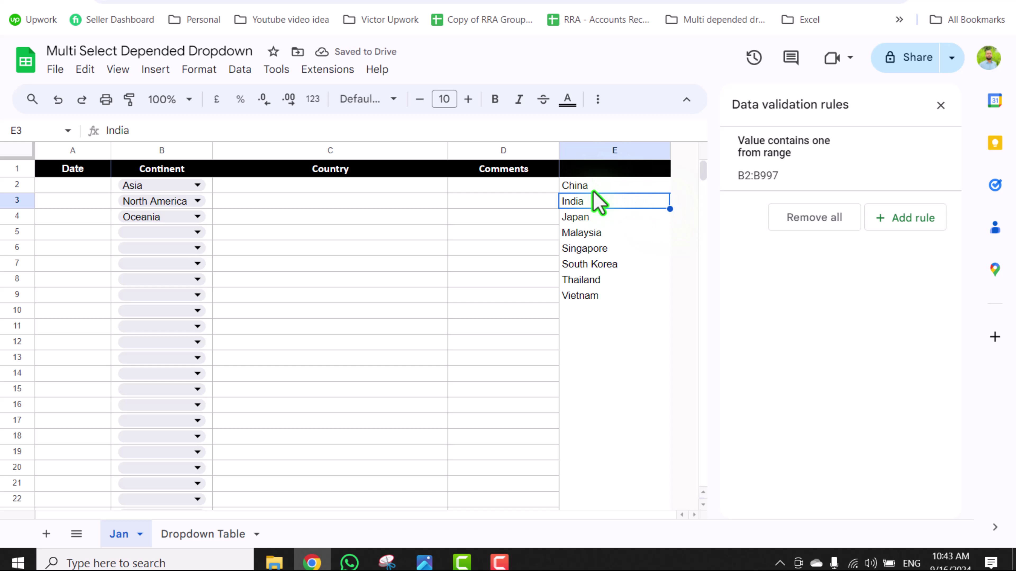
# Change B2's continent to Europe so column E lists France through United Kingdom.
pyautogui.click(199, 185)
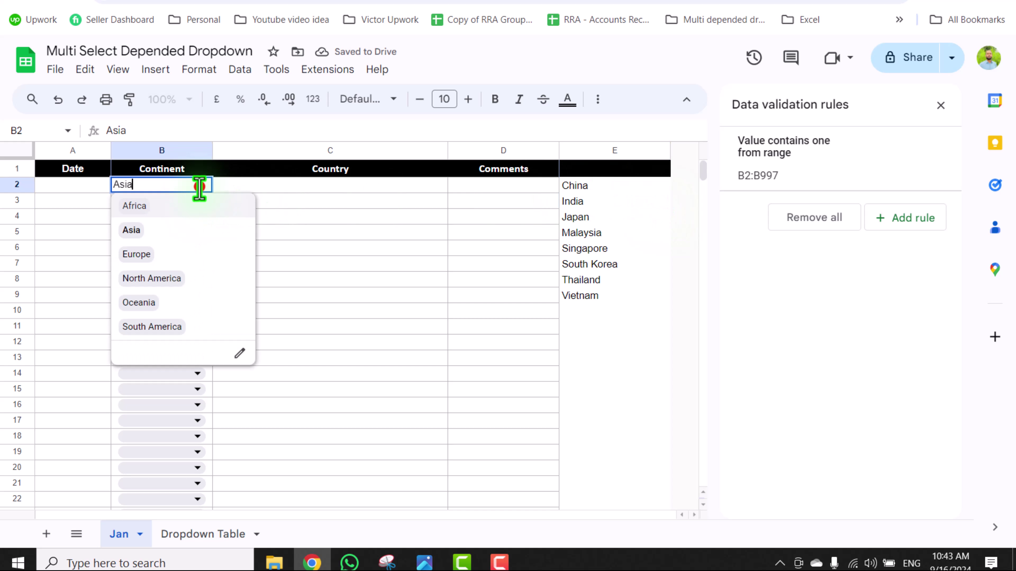
pyautogui.click(171, 256)
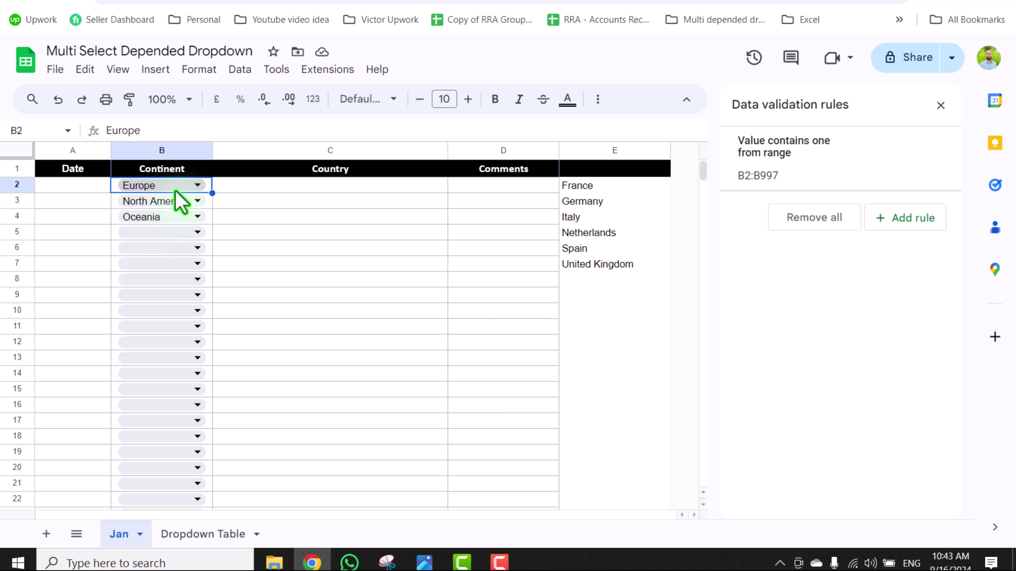
pyautogui.click(619, 316)
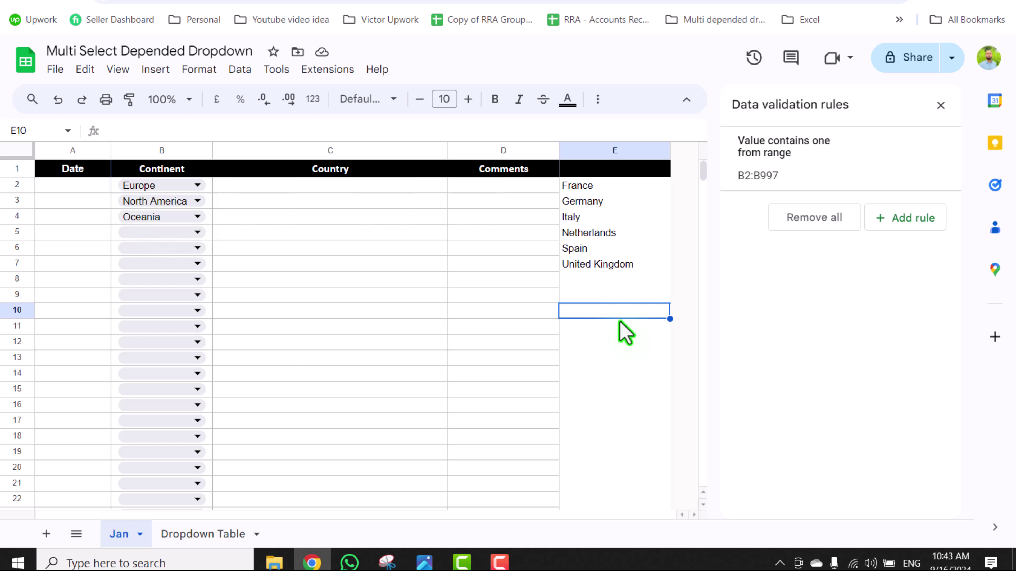
# Wrap E2's FILTER formula in TOROW so Europe's countries run across row 2.
pyautogui.click(584, 186)
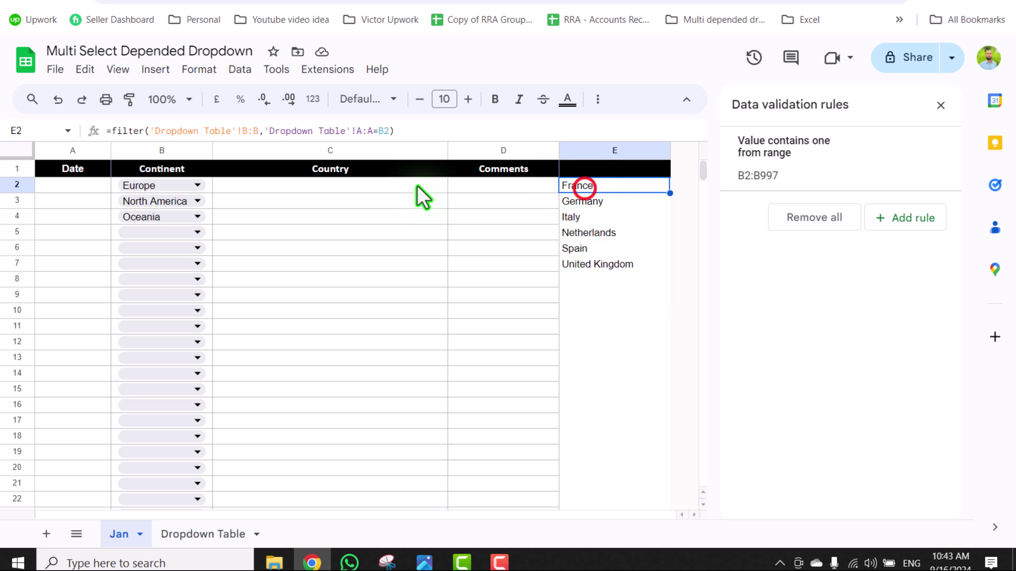
pyautogui.click(111, 131)
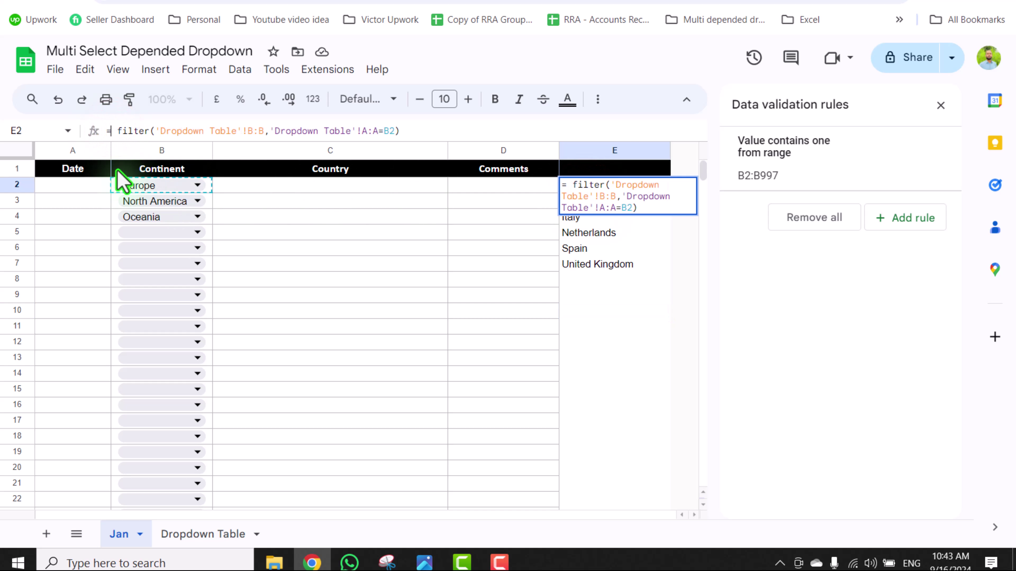
pyautogui.write('t')
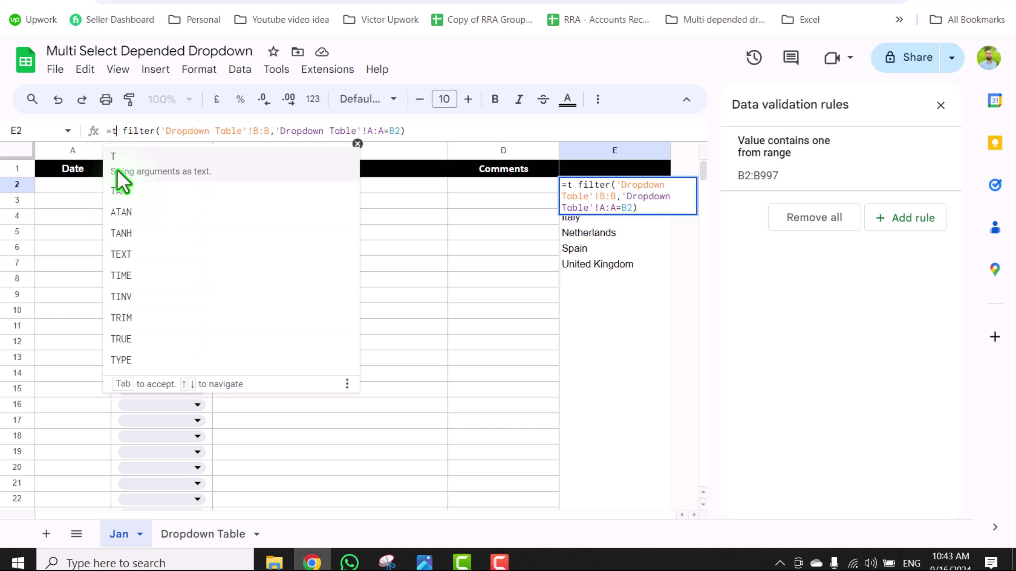
pyautogui.write('orow')
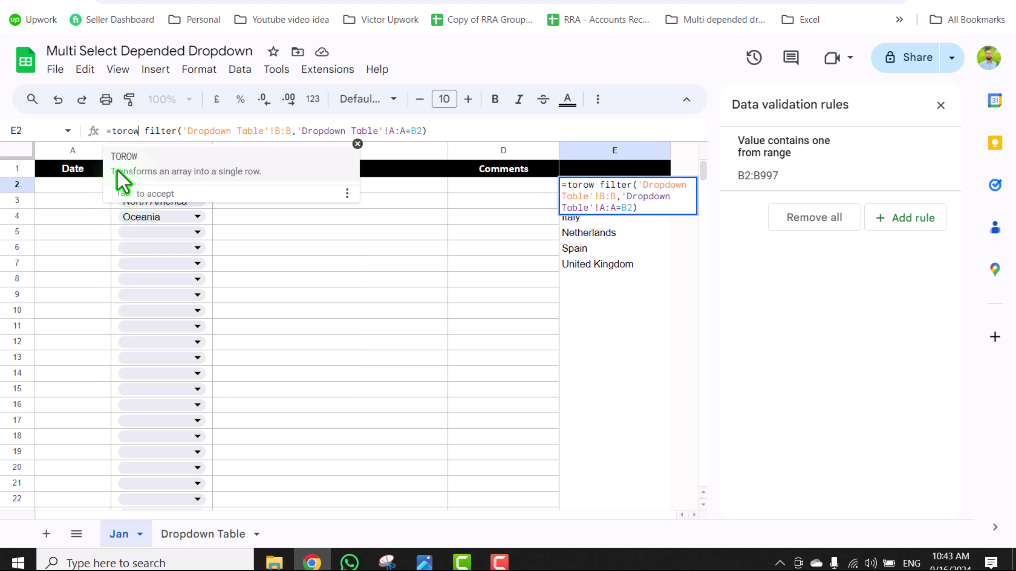
pyautogui.write('(')
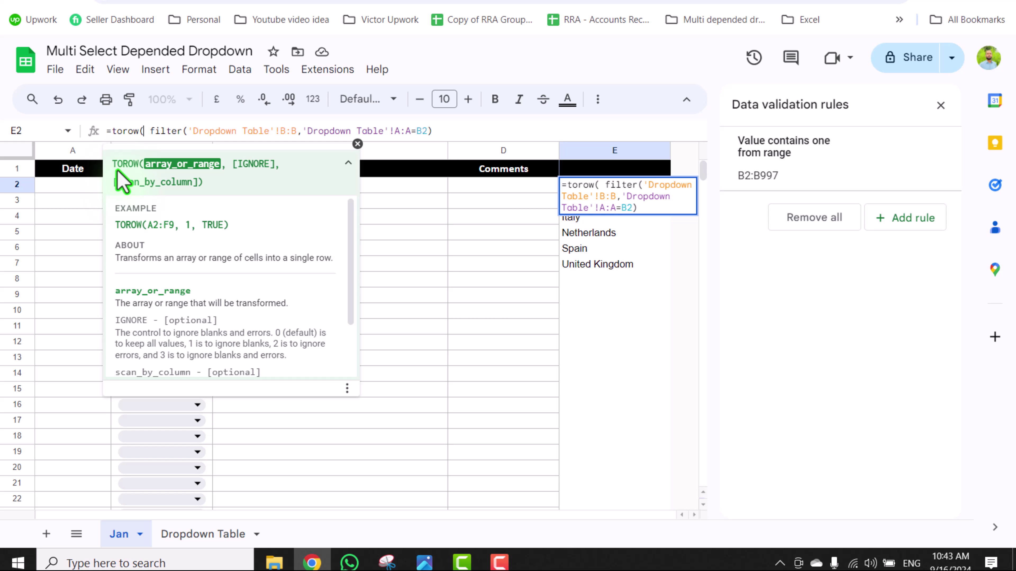
pyautogui.write(')')
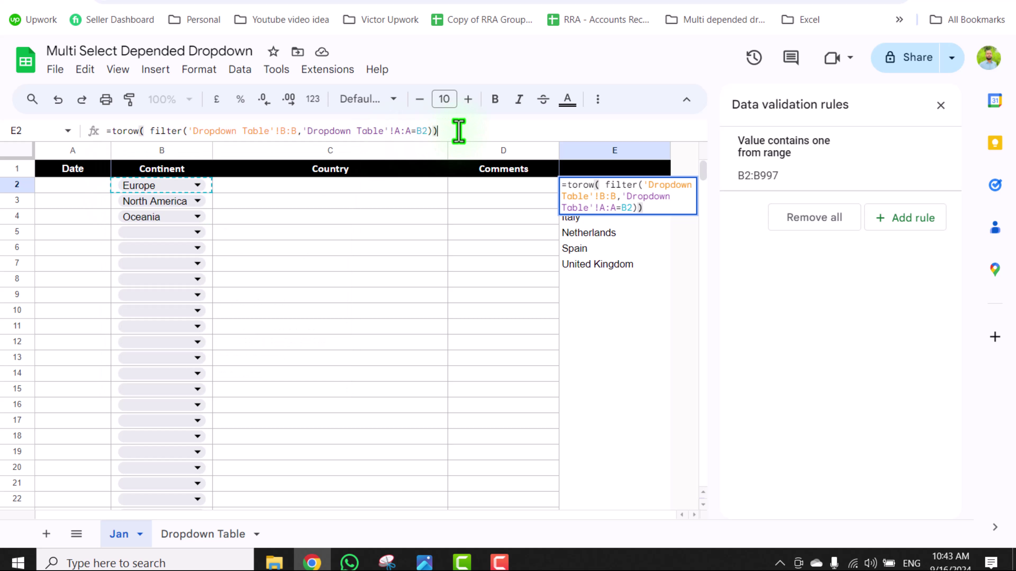
pyautogui.press('Return')
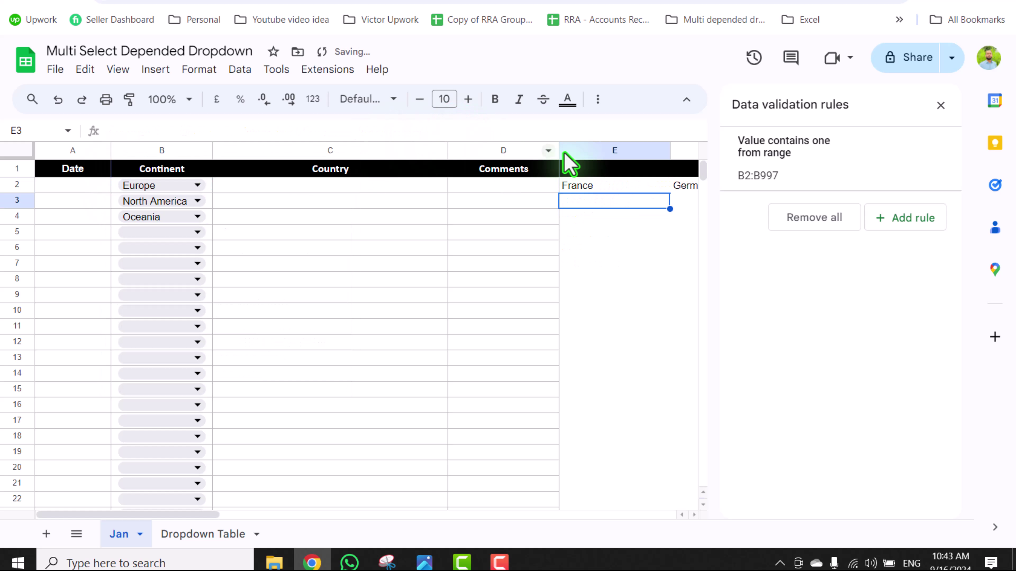
# Fill E2's TOROW formula down to E6 and review the results.
pyautogui.click(603, 181)
pyautogui.moveTo(670, 194); pyautogui.dragTo(647, 242)
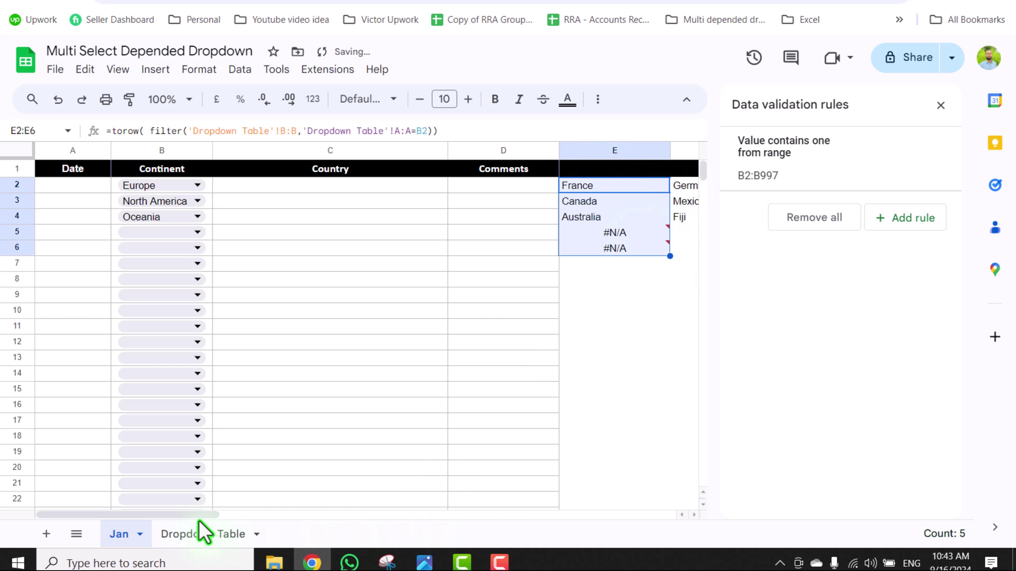
pyautogui.moveTo(196, 516); pyautogui.dragTo(215, 469)
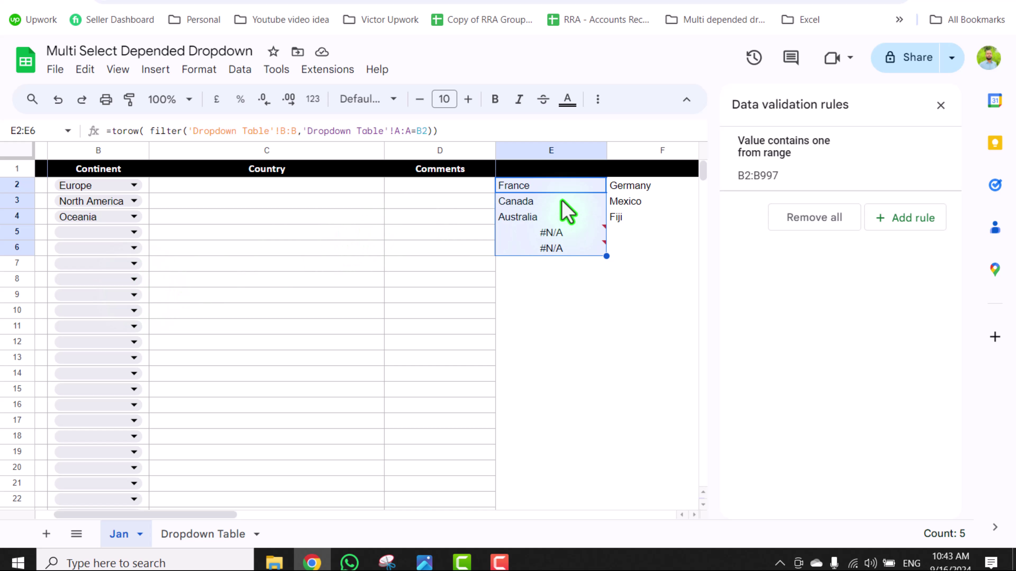
# Clear the copied formulas from E3:E6, keeping only E2's row of countries.
pyautogui.press('Down')
pyautogui.press('Down')
pyautogui.press('Down')
pyautogui.press('Down')
pyautogui.press('Down')
pyautogui.press('Down')
pyautogui.press('Down')
pyautogui.press('Down')
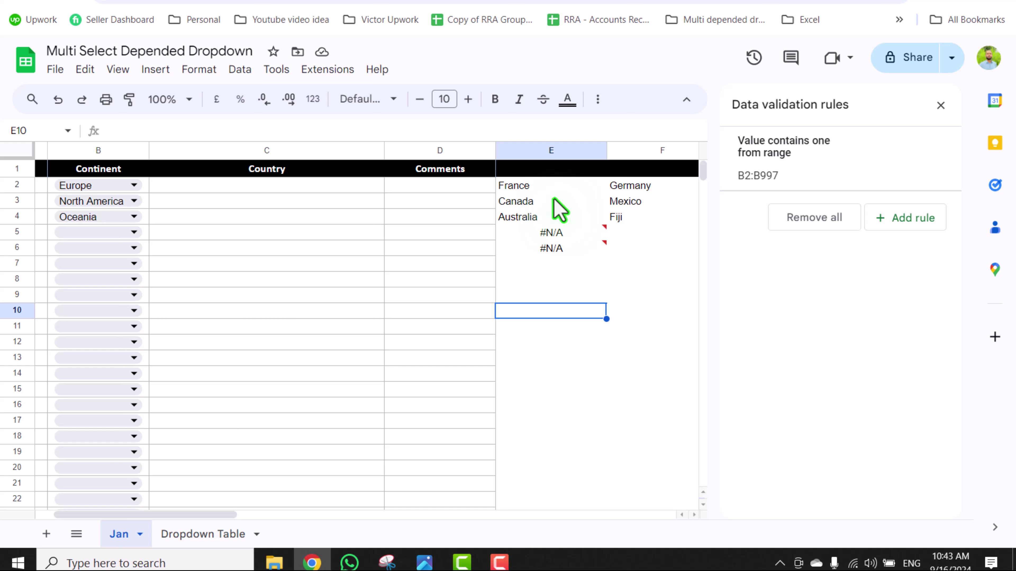
pyautogui.moveTo(553, 198); pyautogui.dragTo(562, 252)
pyautogui.press('Delete')
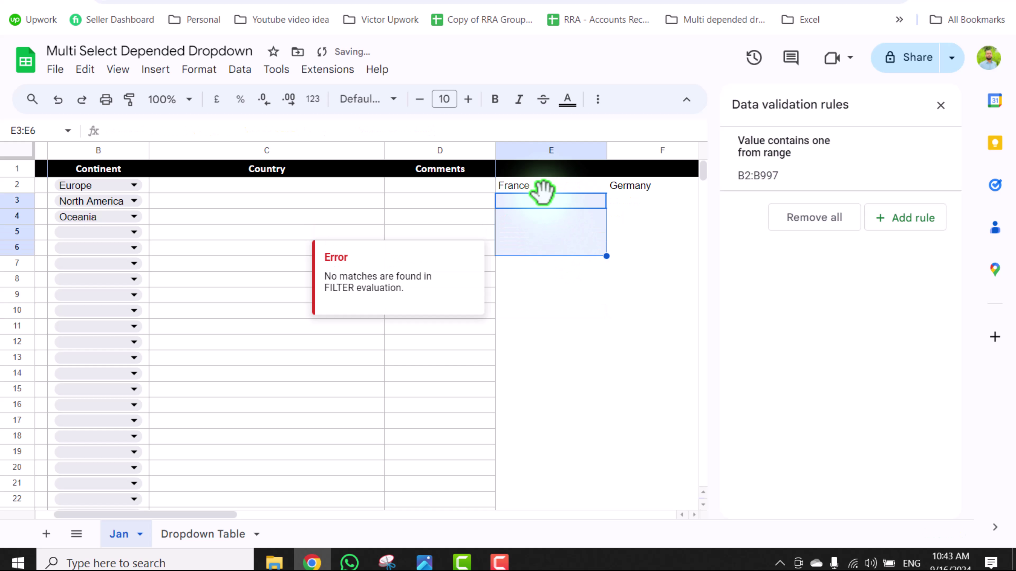
pyautogui.click(541, 185)
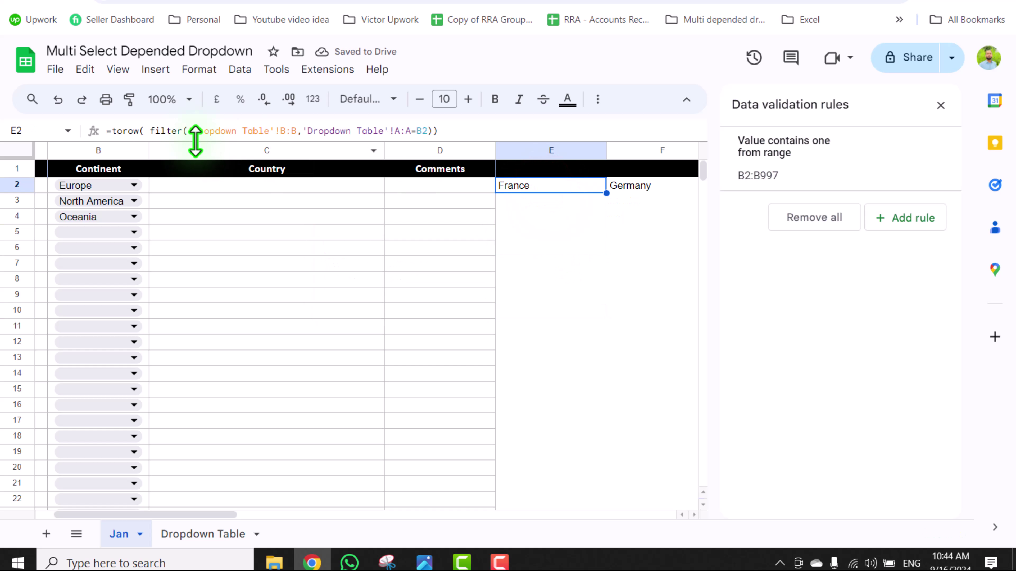
# Wrap E2 in BYROW(B2:B, LAMBDA(x, ...)), using x in place of B2 in the condition.
pyautogui.click(112, 131)
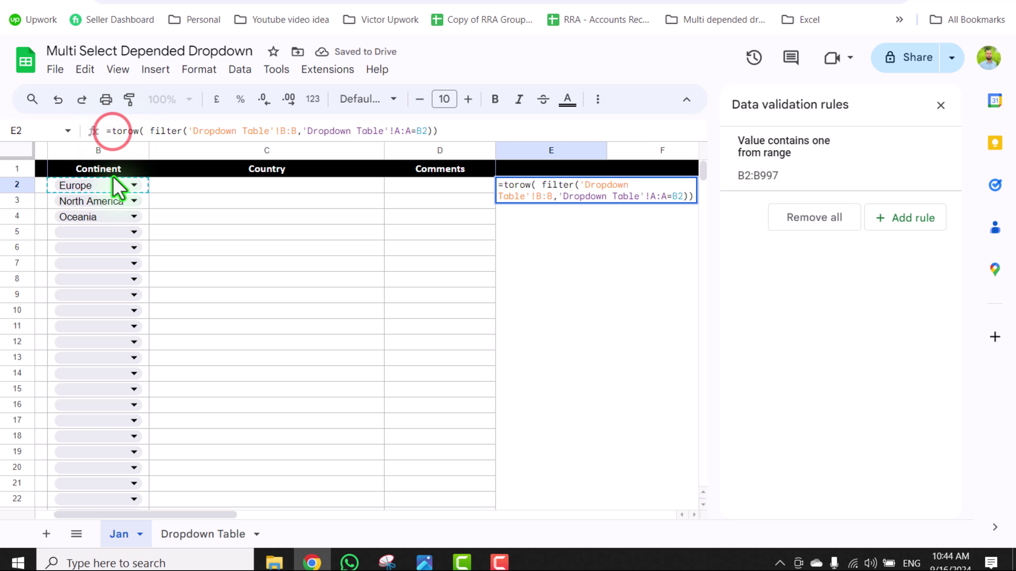
pyautogui.write('byrow(')
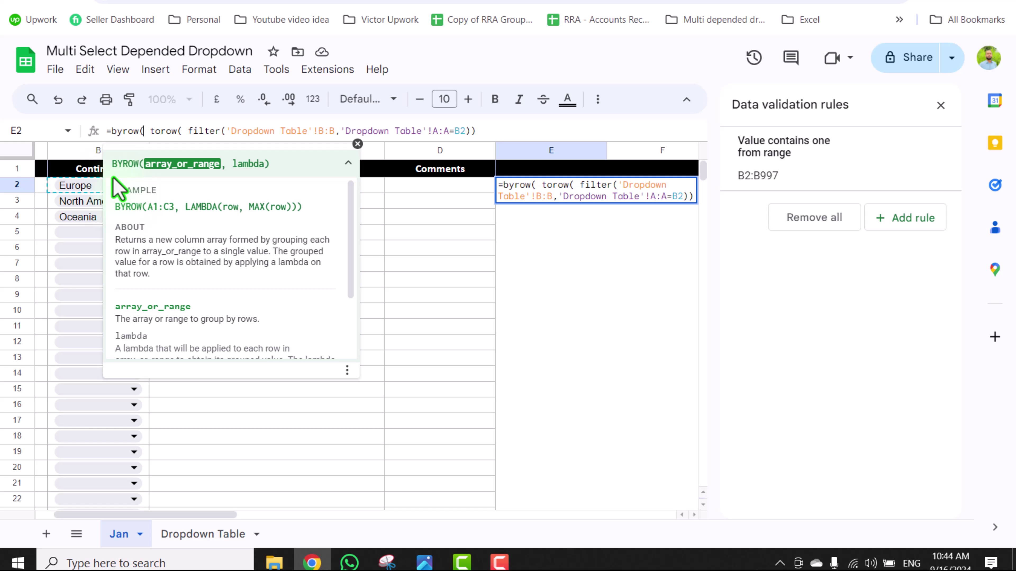
pyautogui.write('B2')
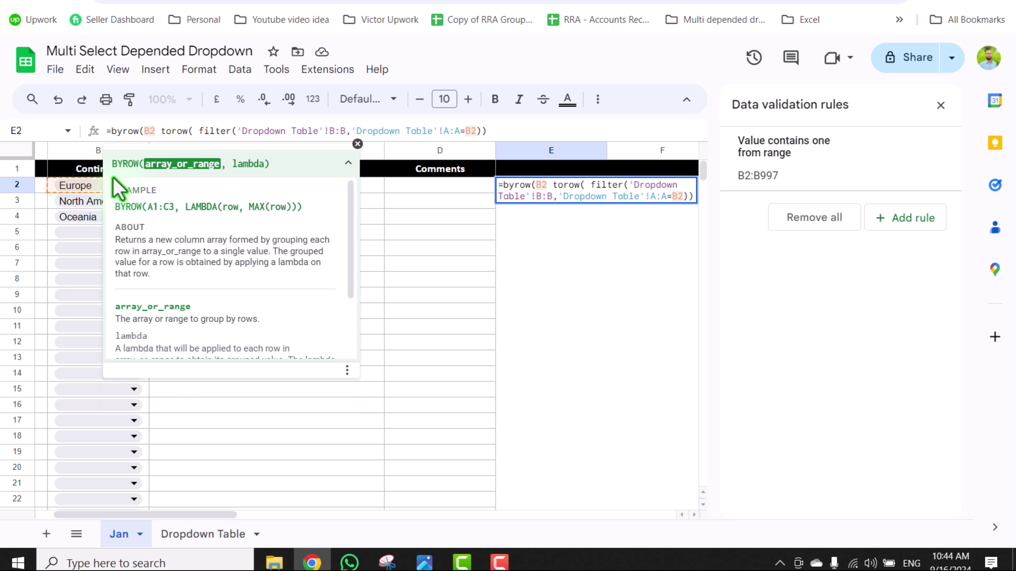
pyautogui.write(':B')
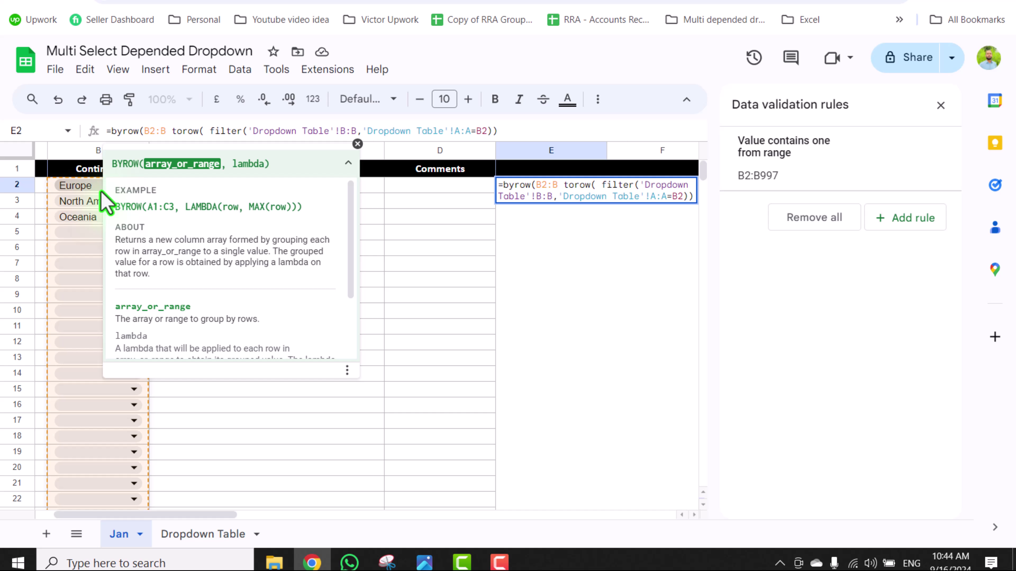
pyautogui.write(',')
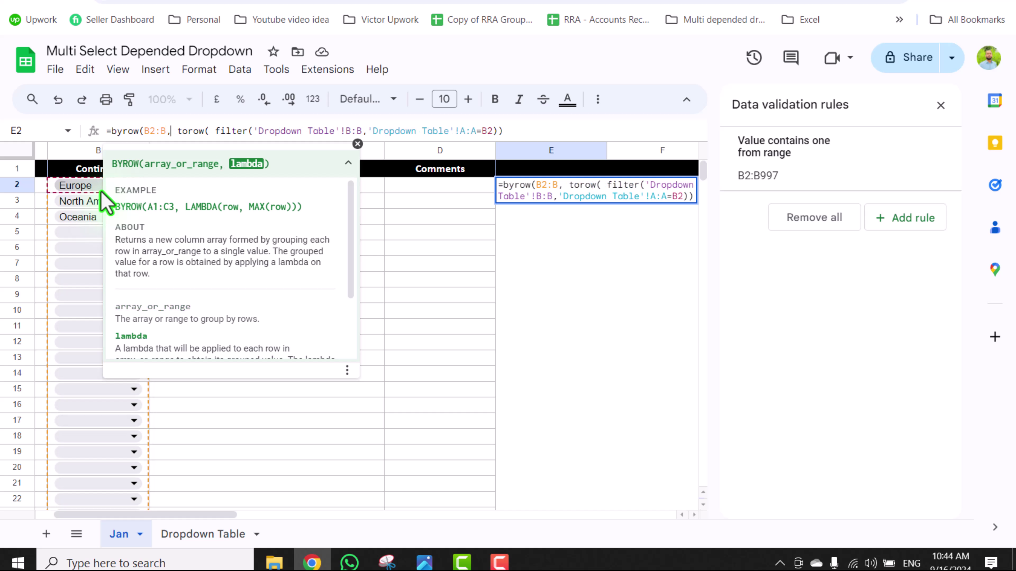
pyautogui.write('Lambda')
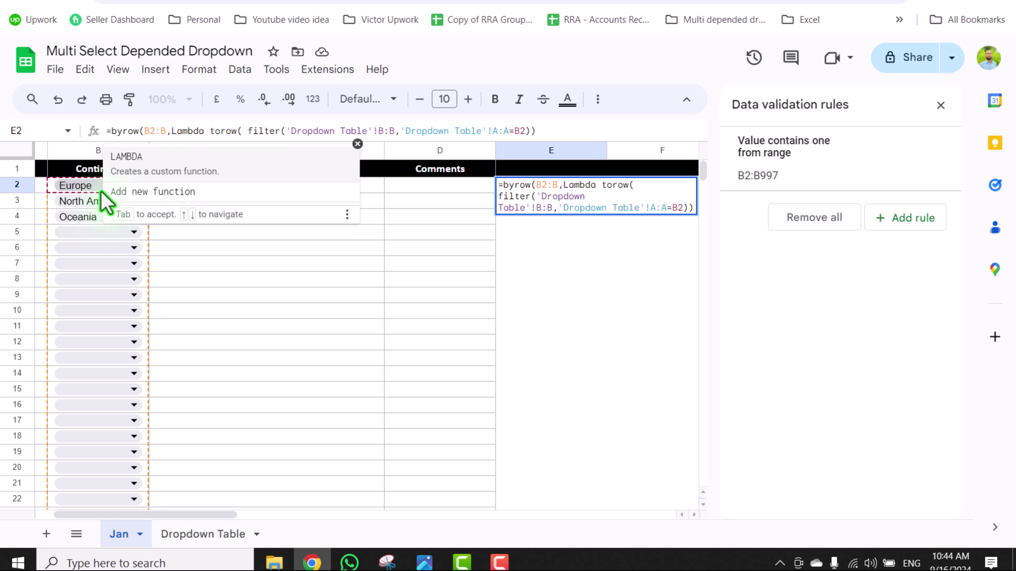
pyautogui.write('(')
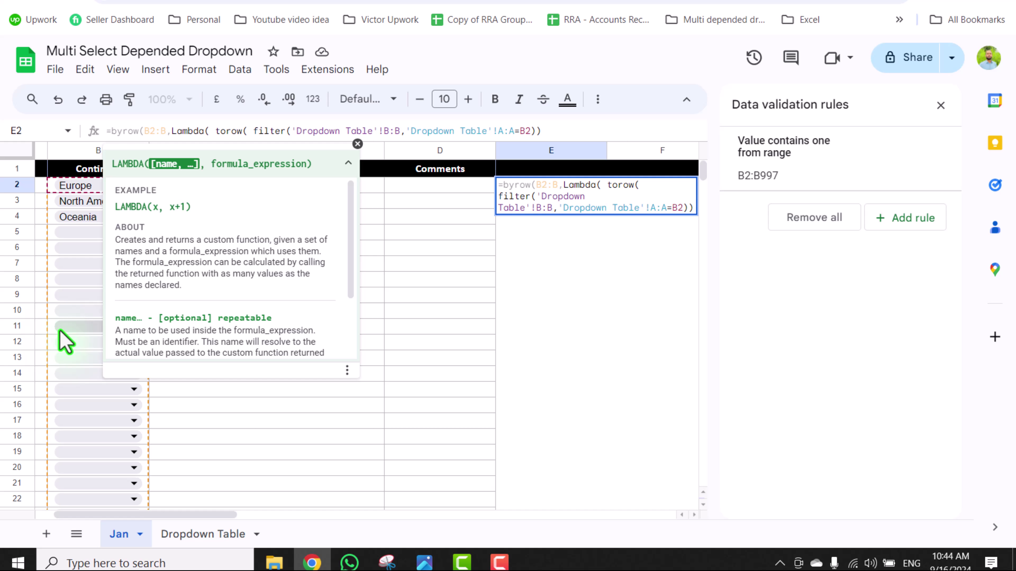
pyautogui.write('x,')
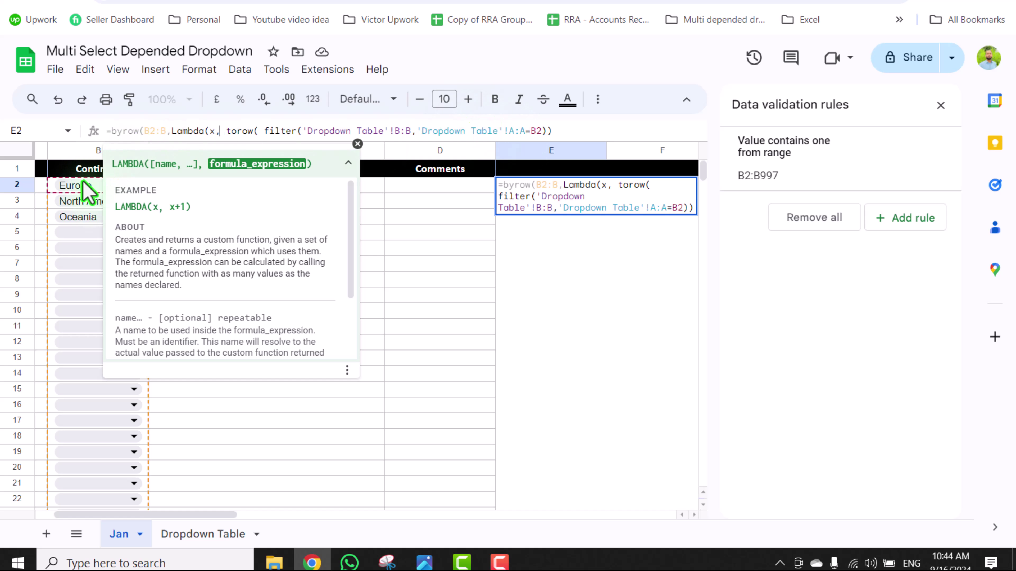
pyautogui.doubleClick(536, 132)
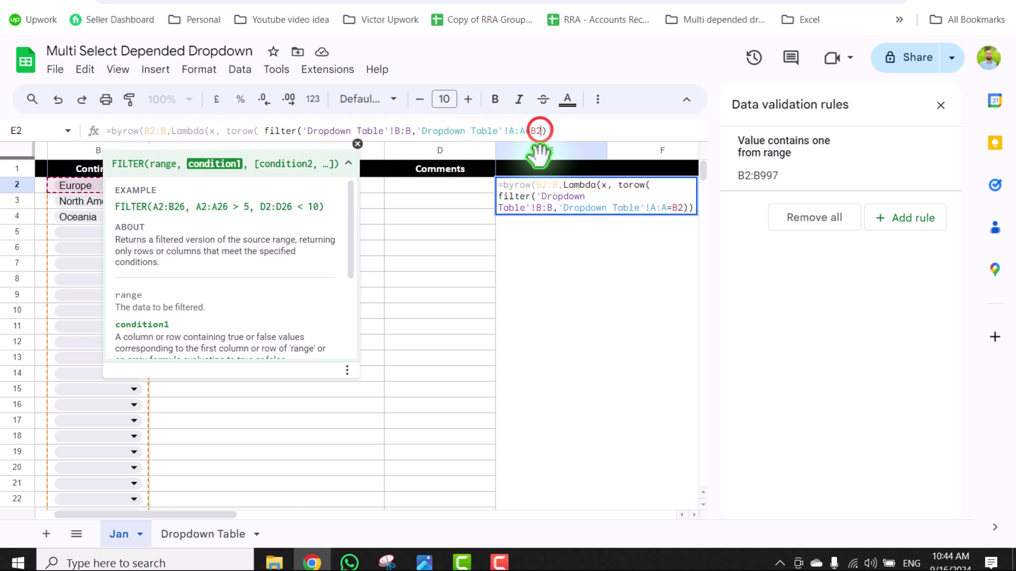
pyautogui.write('x')
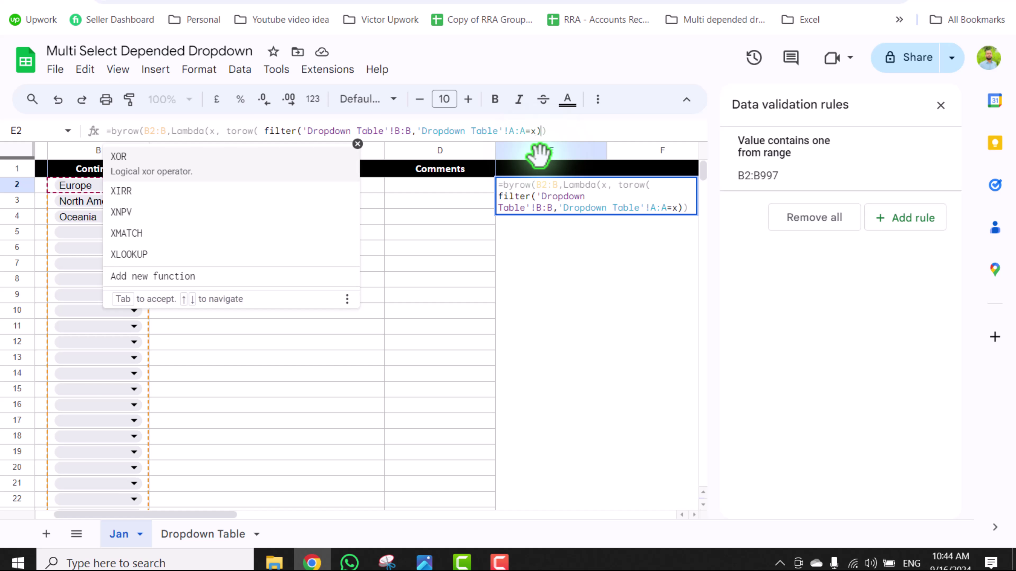
pyautogui.press('End')
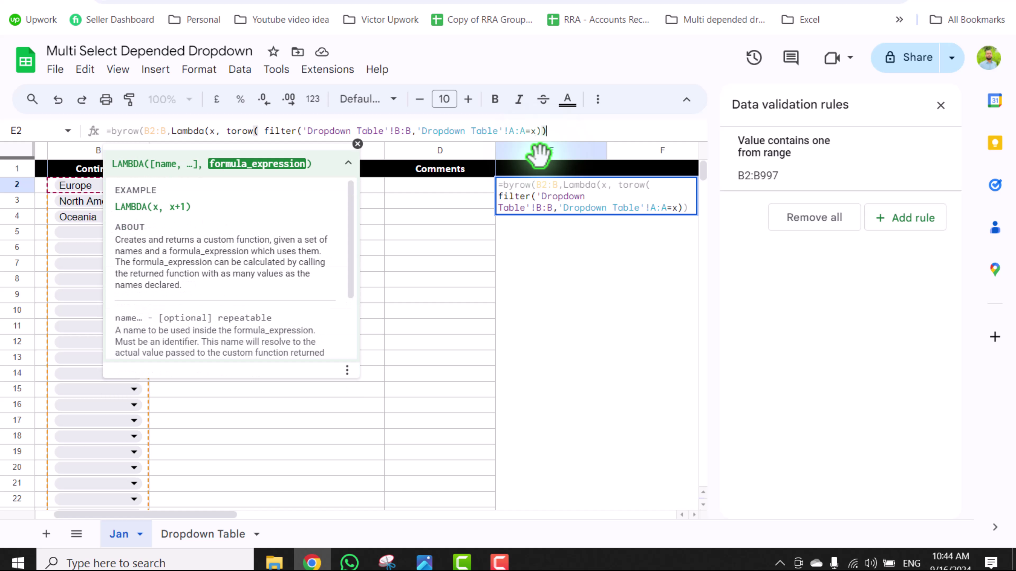
pyautogui.write('))')
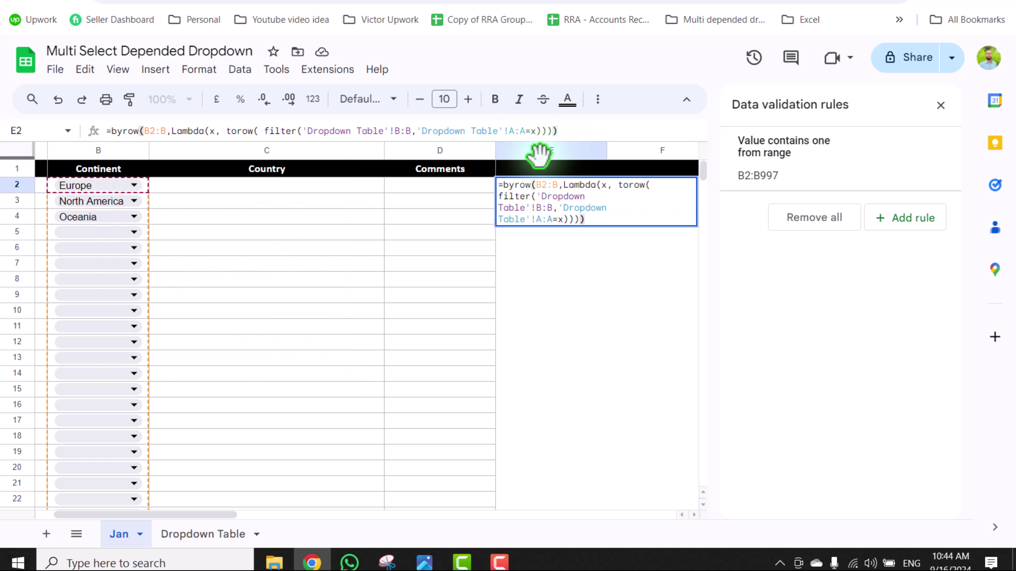
pyautogui.press('Return')
# Check the spilled results: France/Germany, Canada/Mexico, Australia/Fiji, and #N/A from row 5.
pyautogui.press('Up')
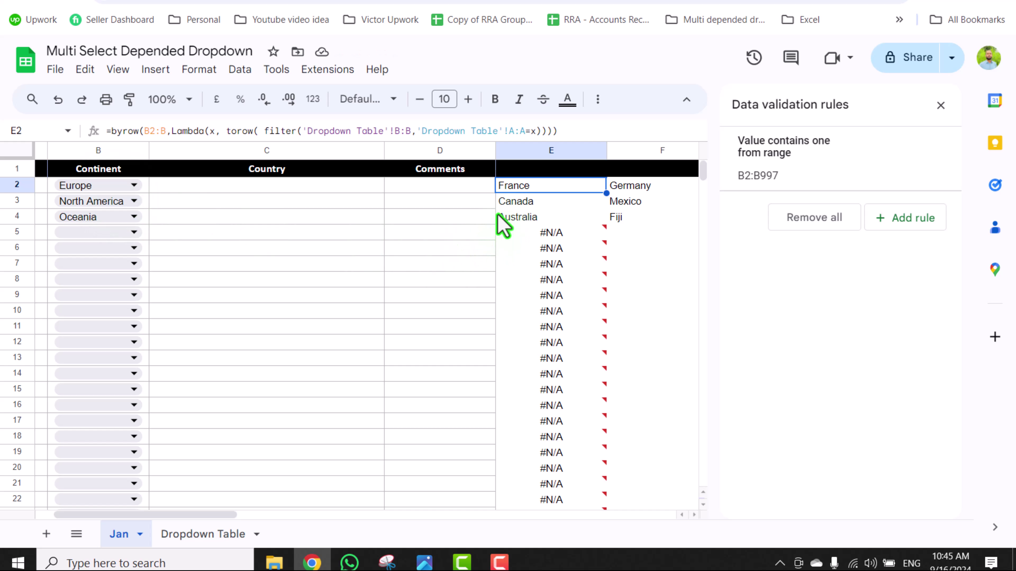
pyautogui.click(505, 229)
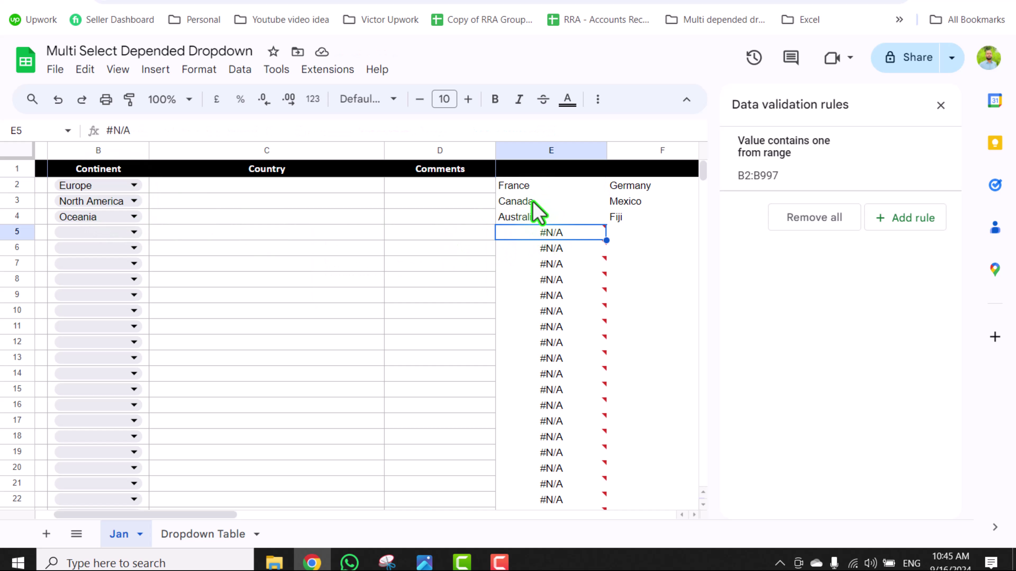
pyautogui.click(530, 198)
pyautogui.press('Down')
pyautogui.click(535, 236)
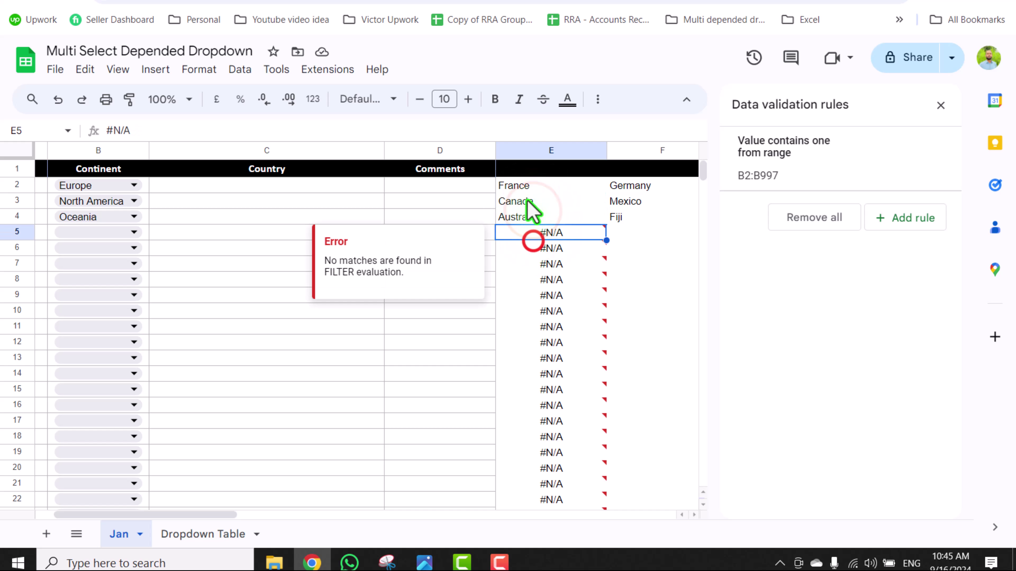
pyautogui.click(524, 188)
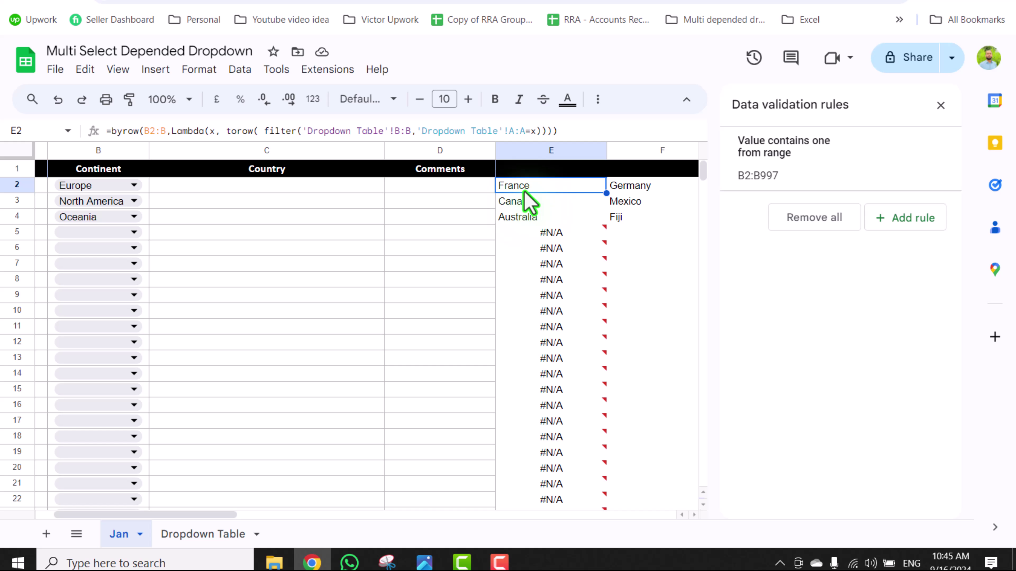
# Delete row 3, the North America row.
pyautogui.click(18, 200)
pyautogui.rightClick(17, 201)
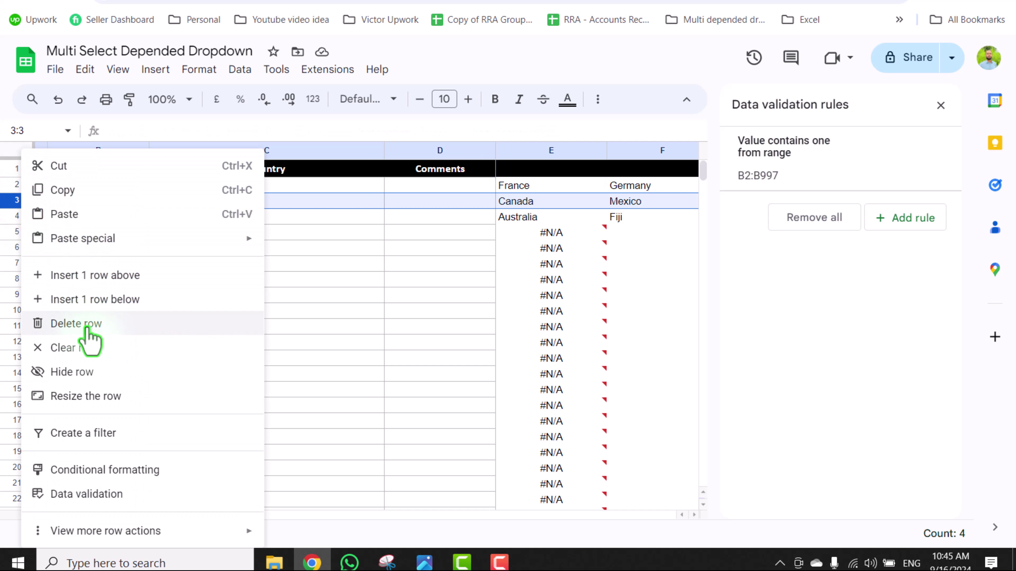
pyautogui.click(86, 325)
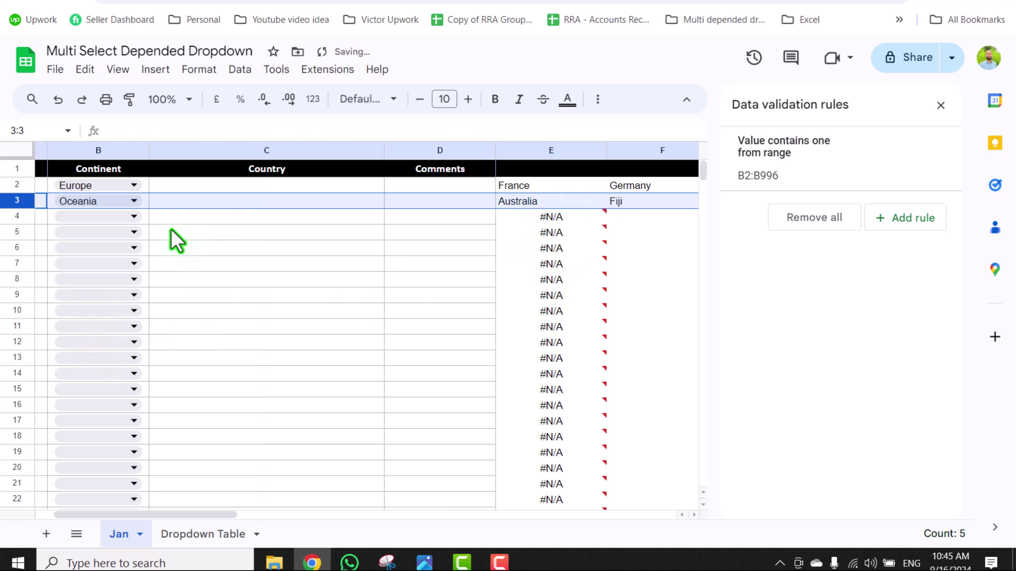
# Set B4 to North America and check E2's helper formula.
pyautogui.click(136, 216)
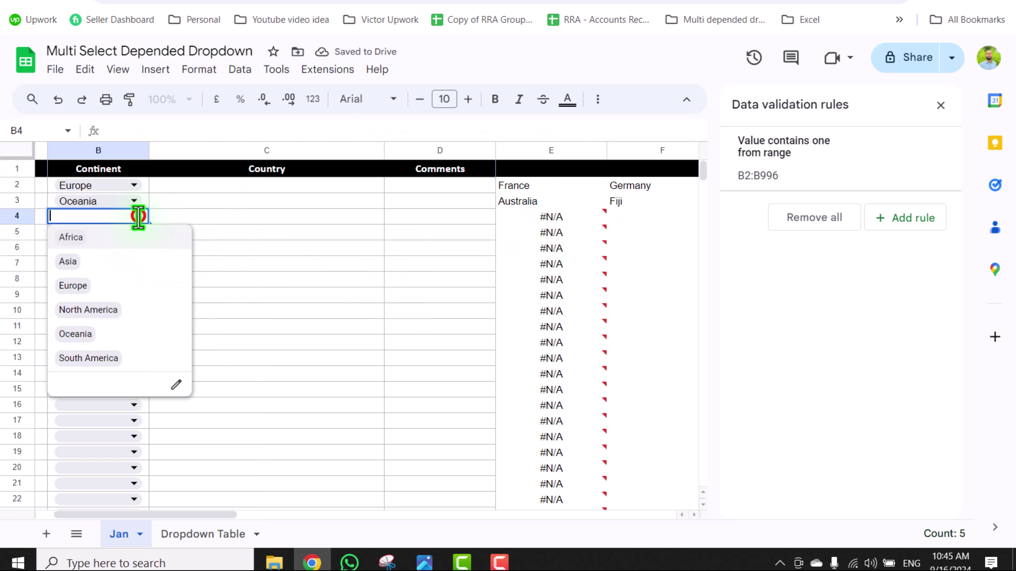
pyautogui.click(132, 310)
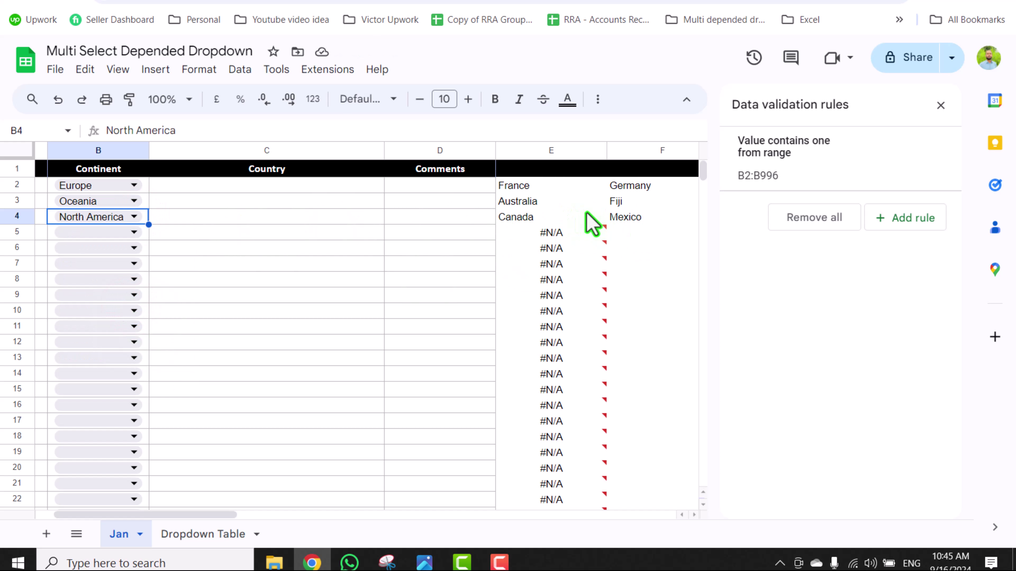
pyautogui.click(18, 185)
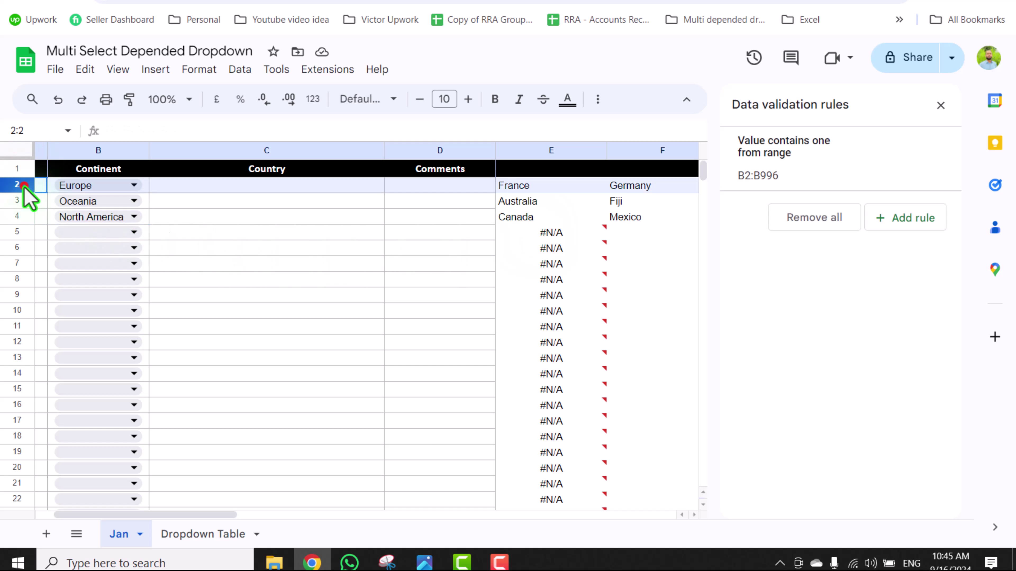
pyautogui.click(528, 188)
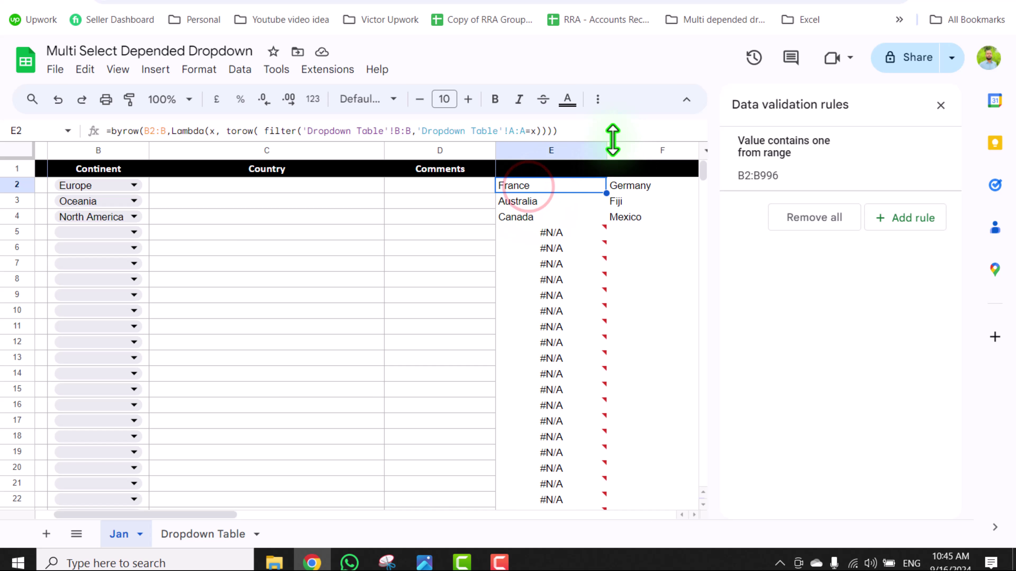
# Cut the BYROW formula out of E2, leaving the cell empty.
pyautogui.moveTo(598, 128); pyautogui.dragTo(111, 129)
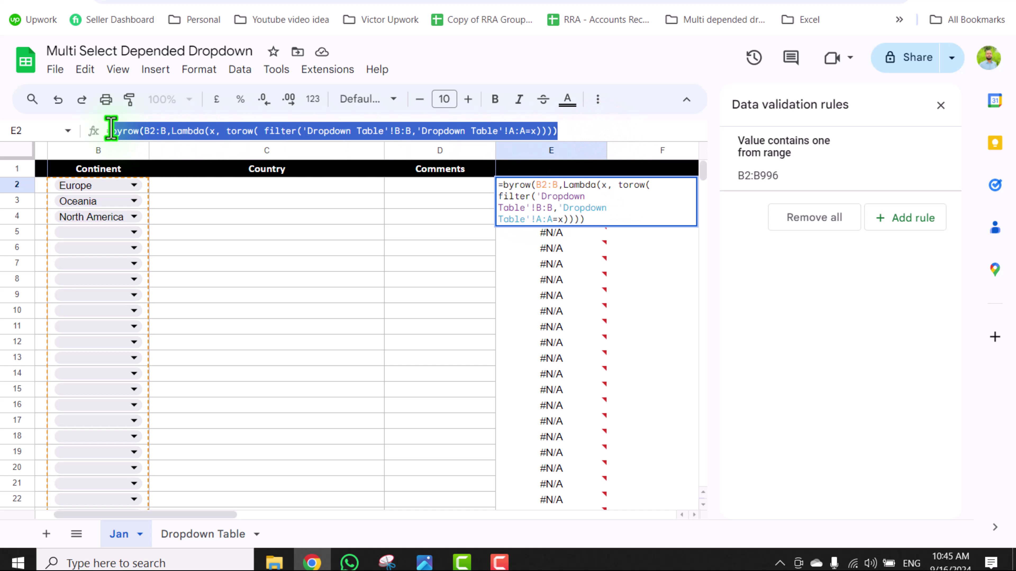
pyautogui.hotkey('ctrl', 'x')
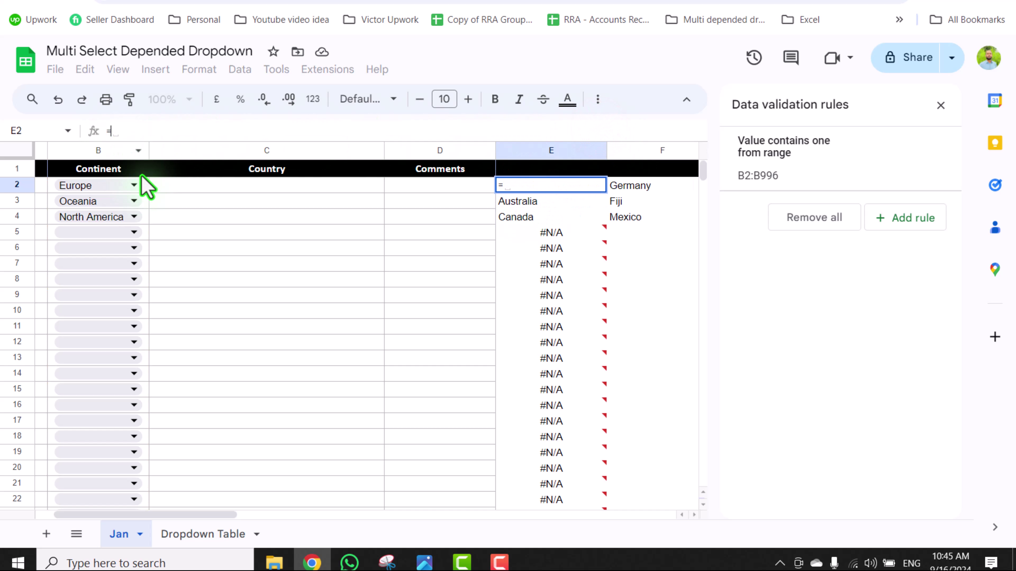
pyautogui.press('BackSpace')
pyautogui.press('Return')
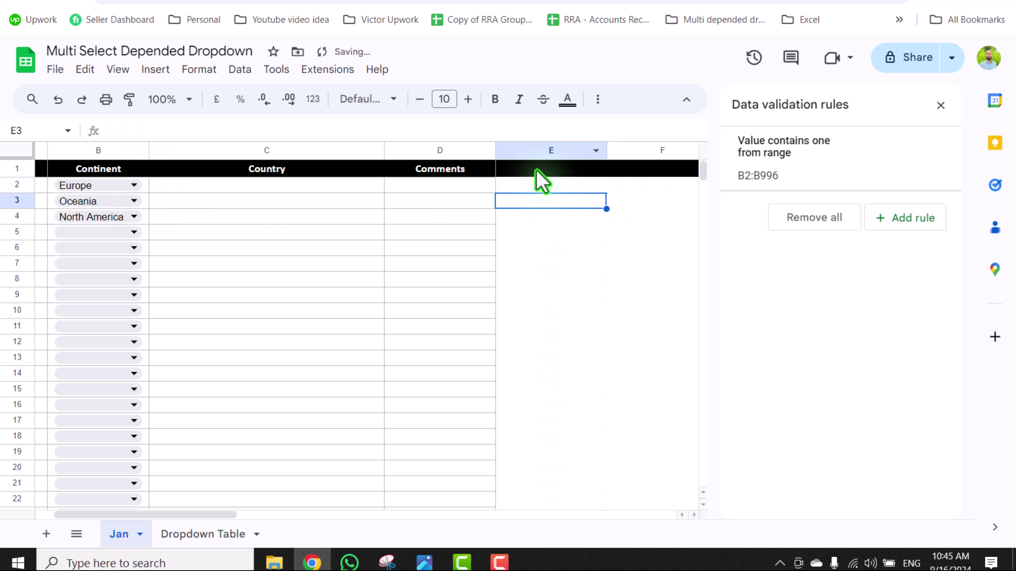
# Enter =vstack("", <BYROW formula>) in E1 so countries still fill rows 2–4.
pyautogui.click(527, 172)
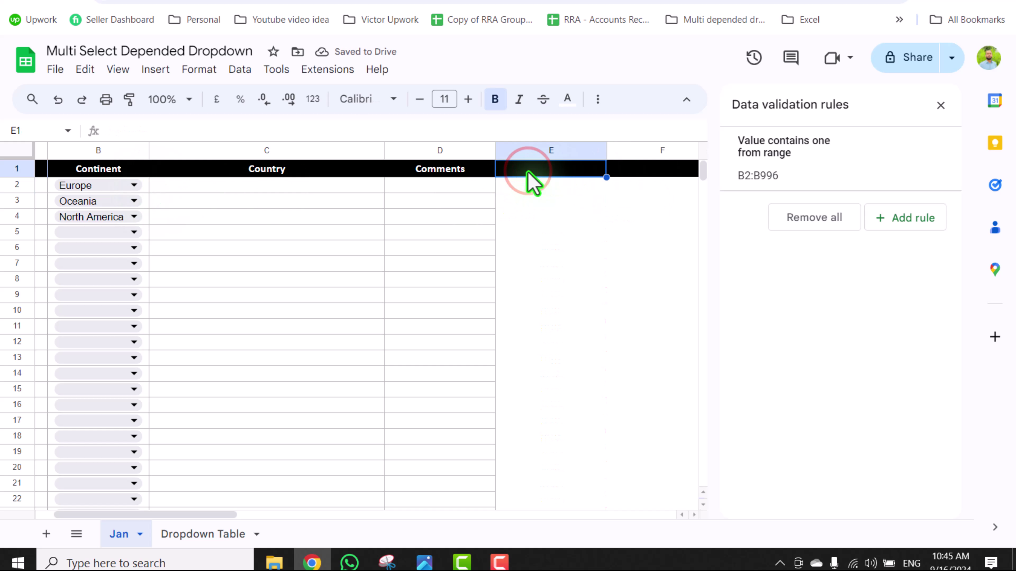
pyautogui.write('=')
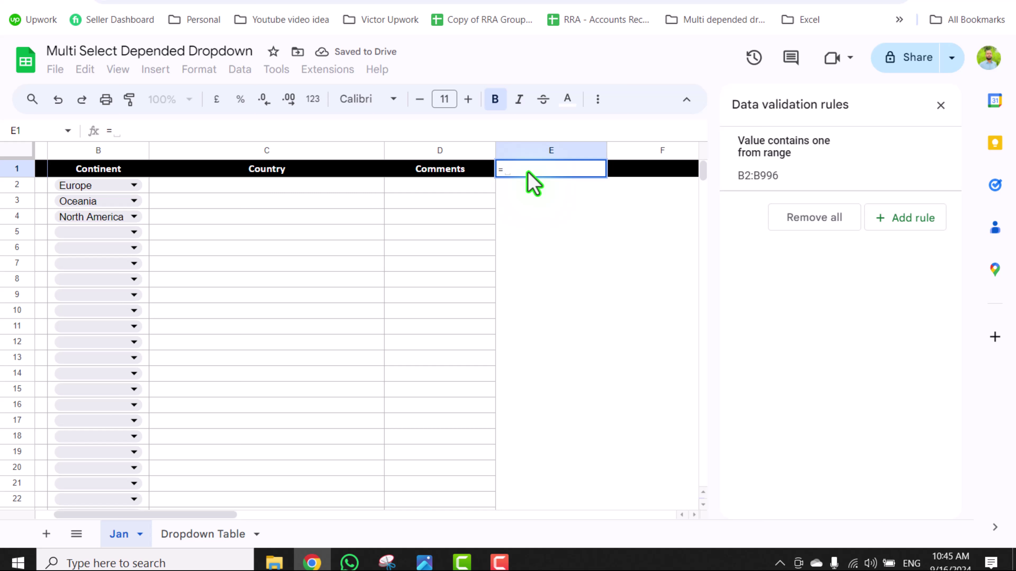
pyautogui.write('vstack')
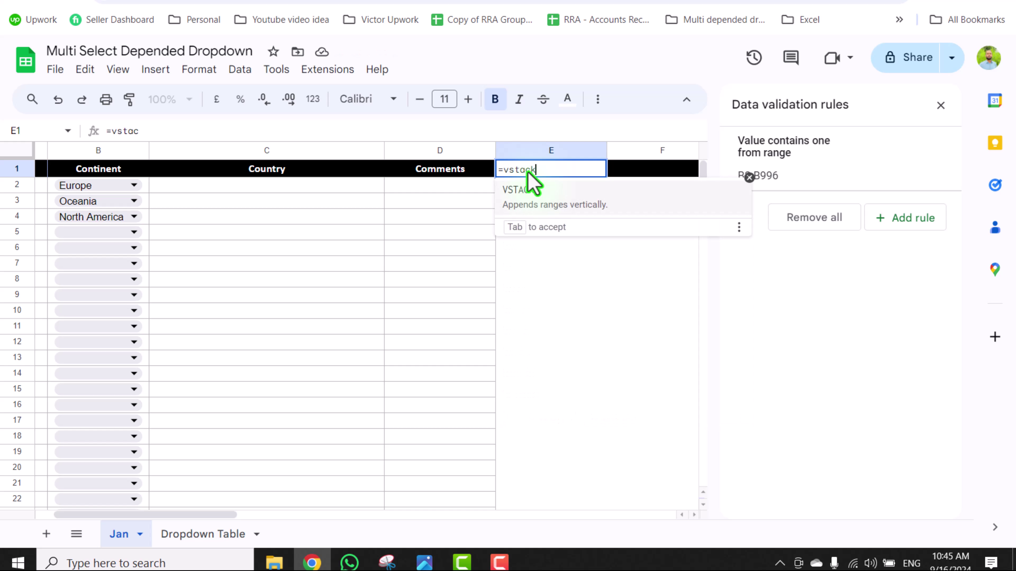
pyautogui.write('(')
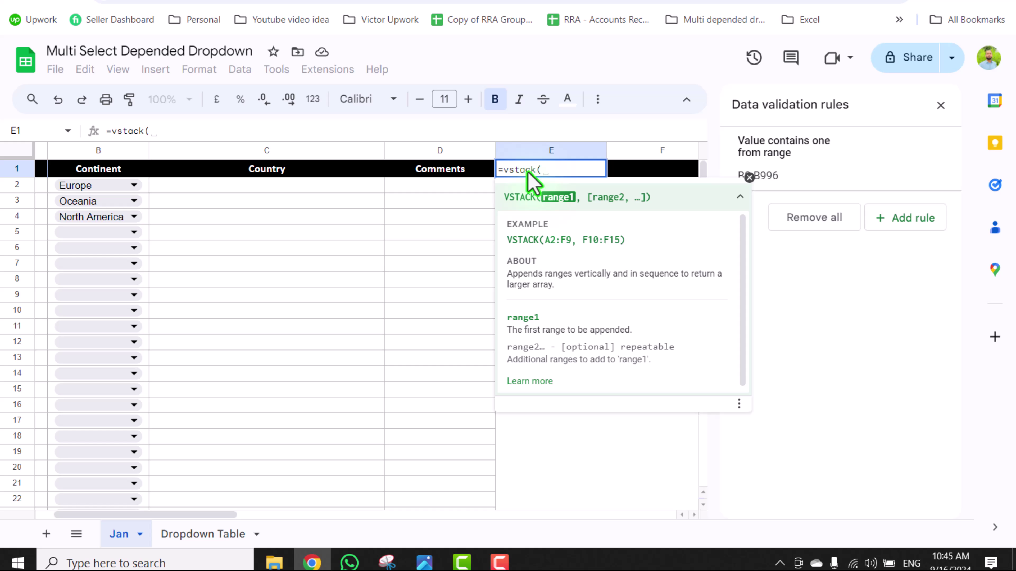
pyautogui.write('"",')
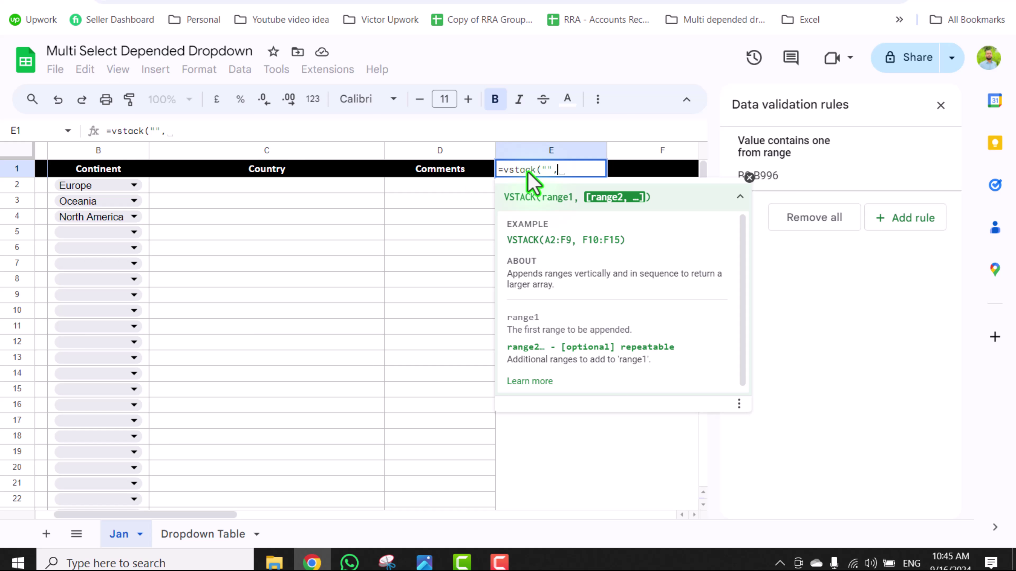
pyautogui.hotkey('ctrl', 'v')
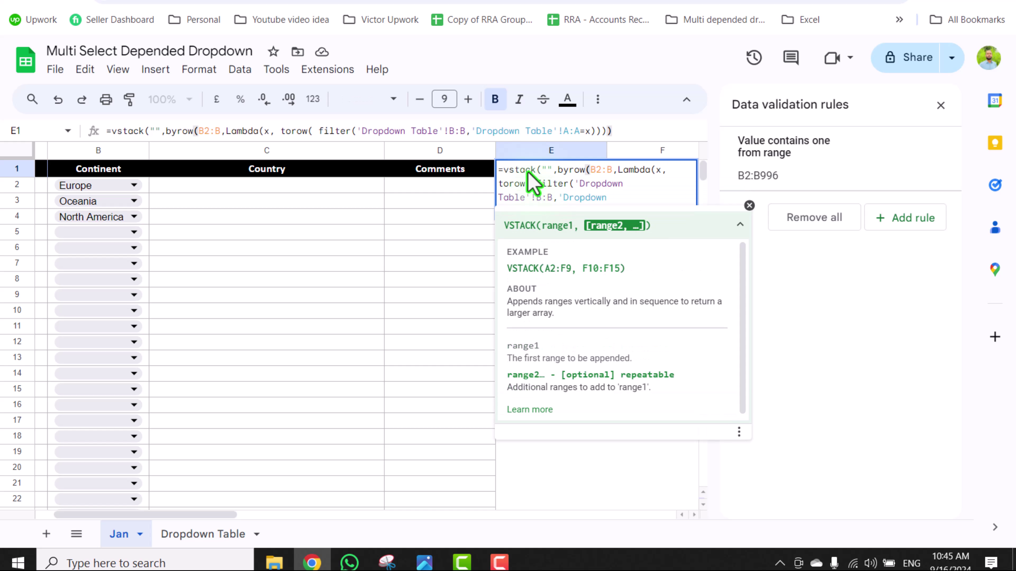
pyautogui.write(')')
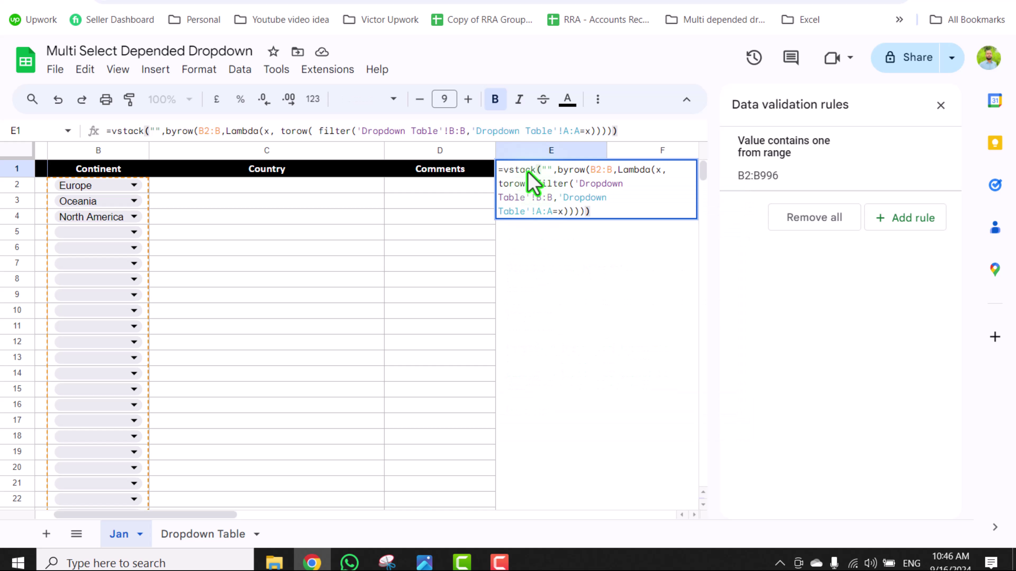
pyautogui.press('Return')
pyautogui.hscroll(1, 431, 224)
pyautogui.click(431, 218)
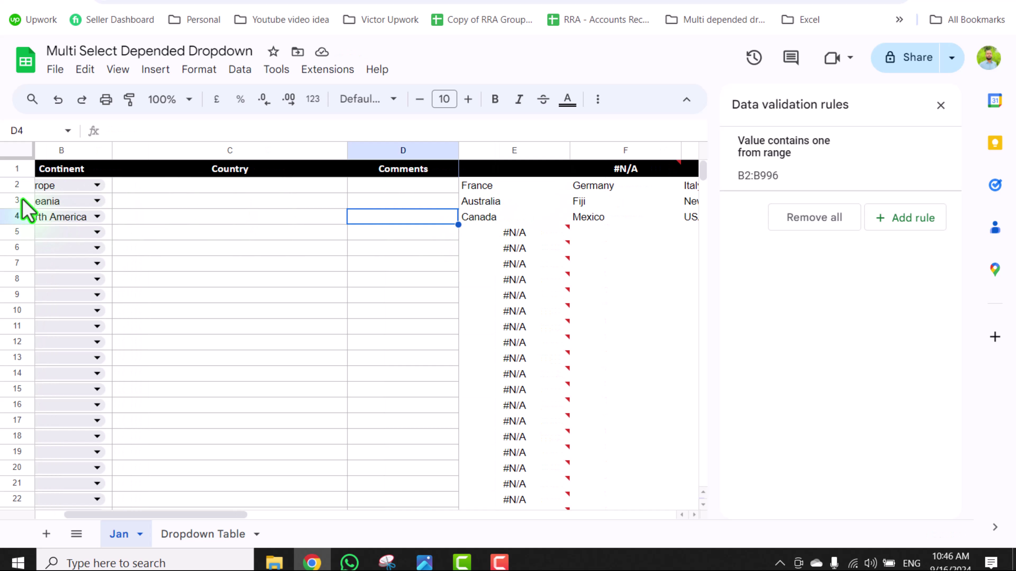
# Delete the Europe row 2 and set B4 to Oceania.
pyautogui.rightClick(23, 186)
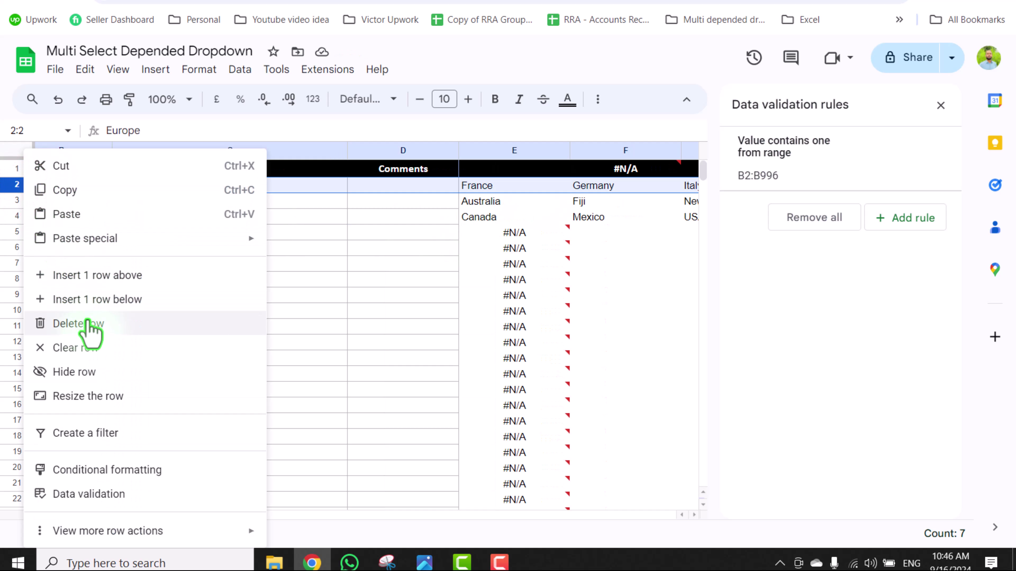
pyautogui.click(88, 322)
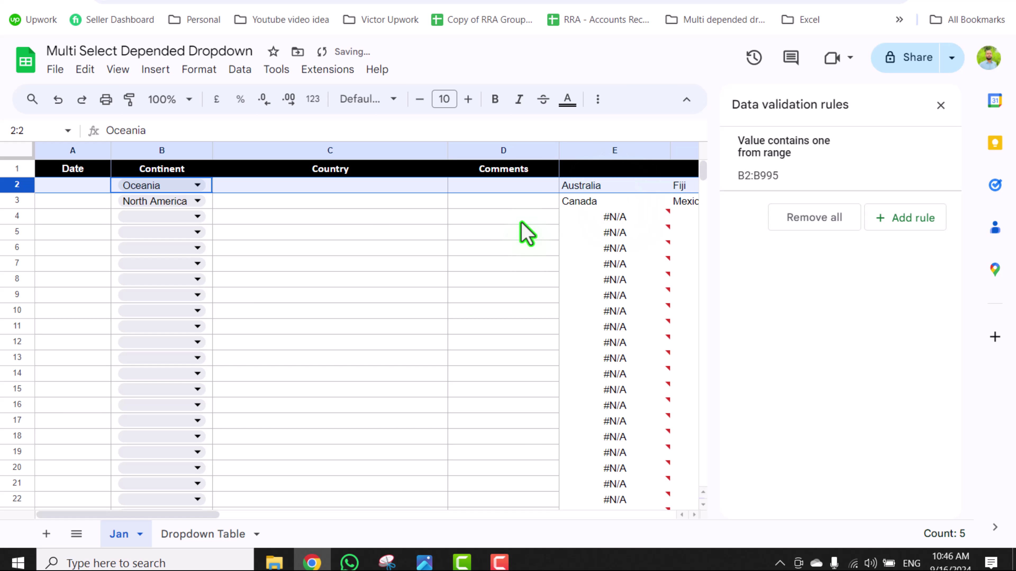
pyautogui.click(199, 216)
pyautogui.click(185, 338)
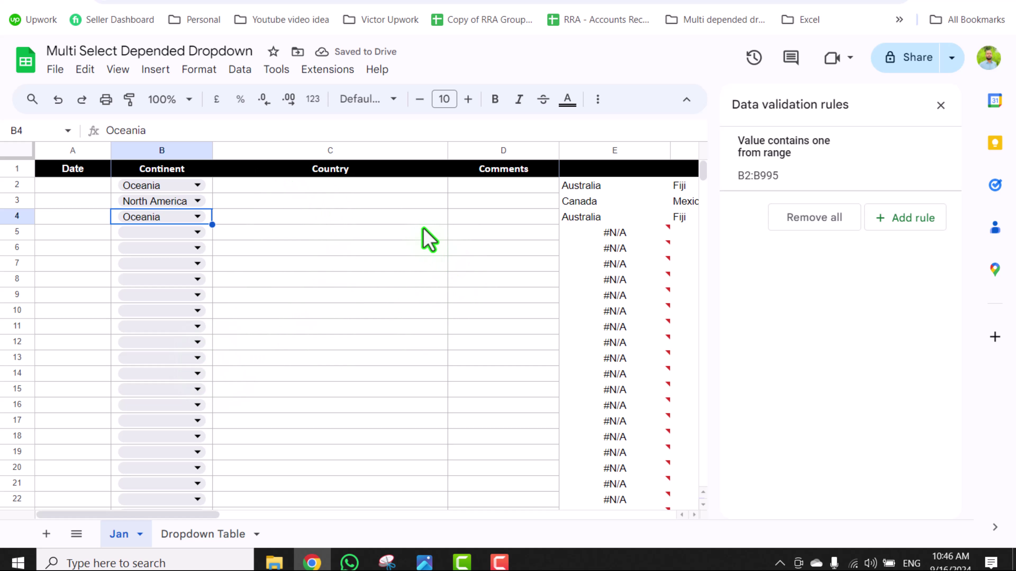
pyautogui.click(371, 188)
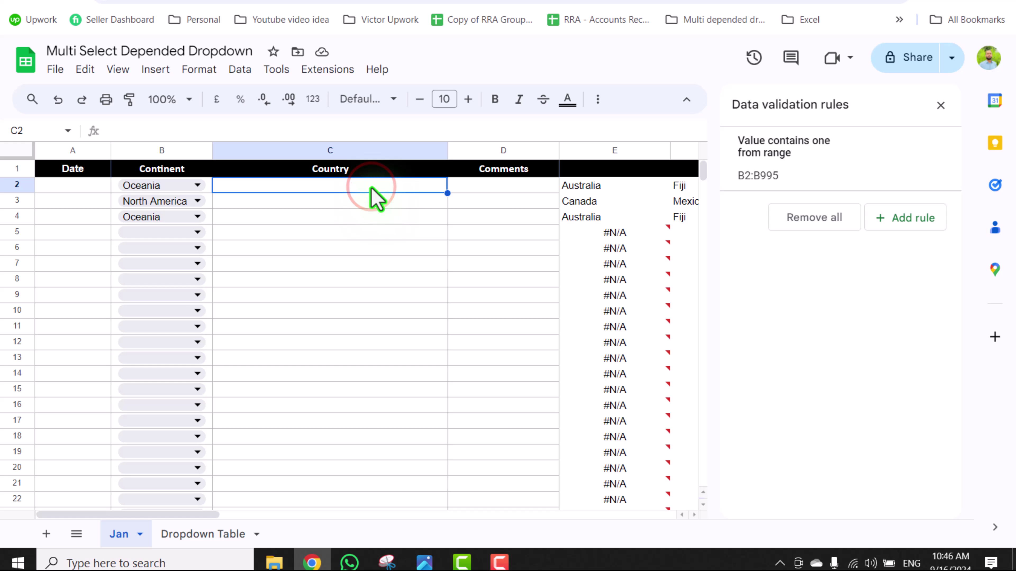
# Start a dropdown-from-range rule on C2:C995 sourced from the row 2 helper cells.
pyautogui.hotkey('ctrl', 'shift', 'Down')
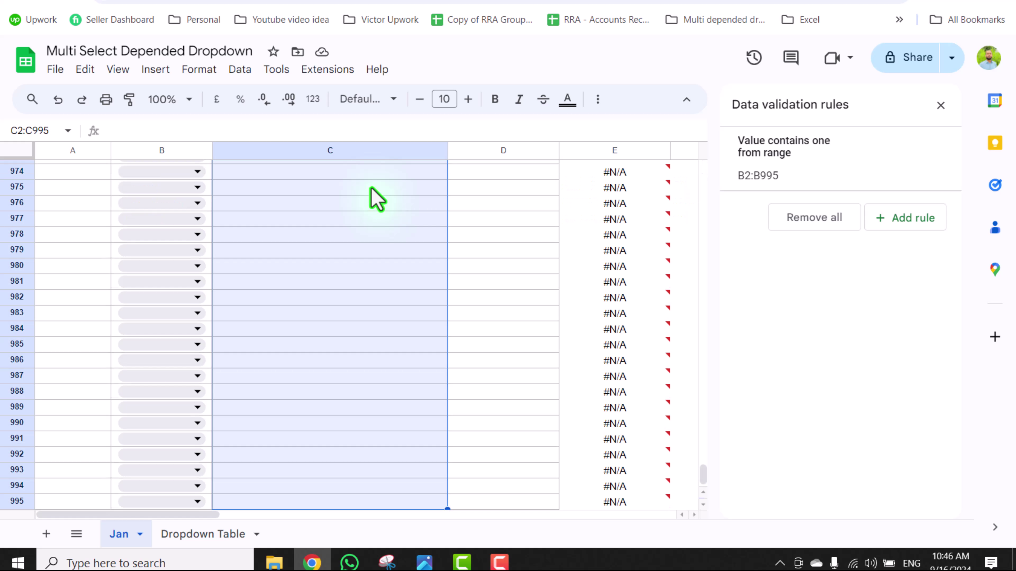
pyautogui.hotkey('ctrl', 'BackSpace')
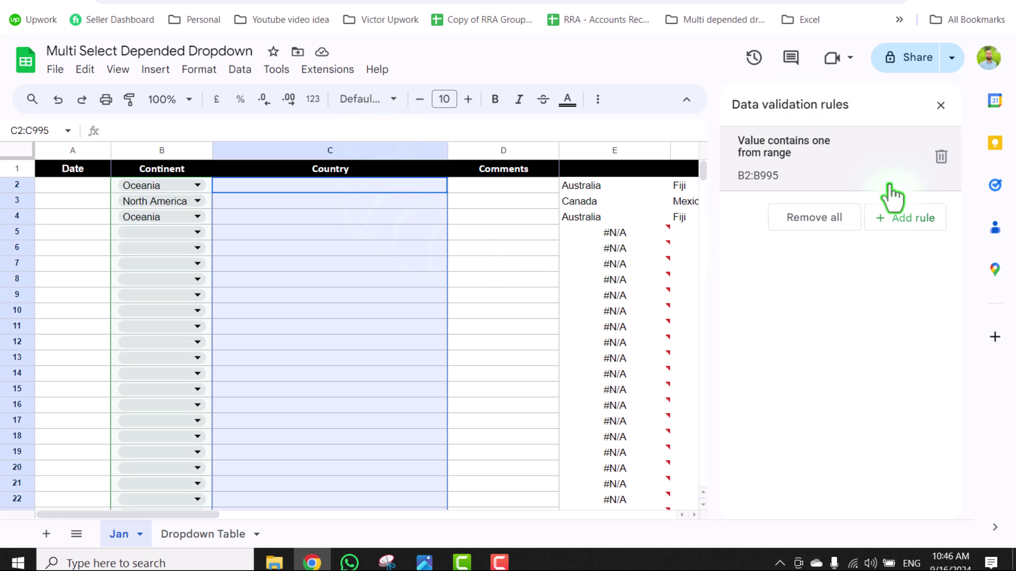
pyautogui.click(902, 224)
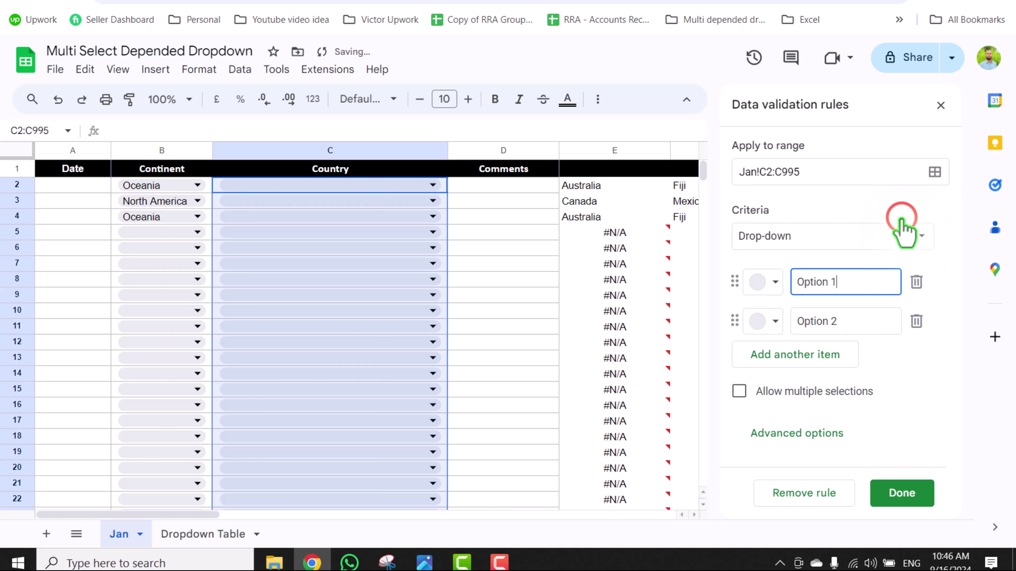
pyautogui.click(882, 238)
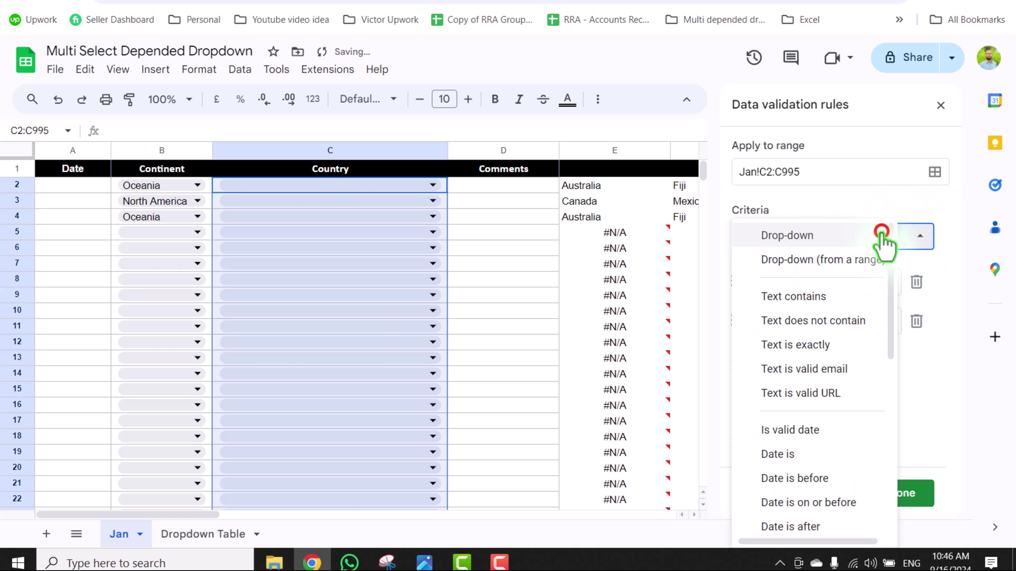
pyautogui.click(828, 265)
pyautogui.click(919, 281)
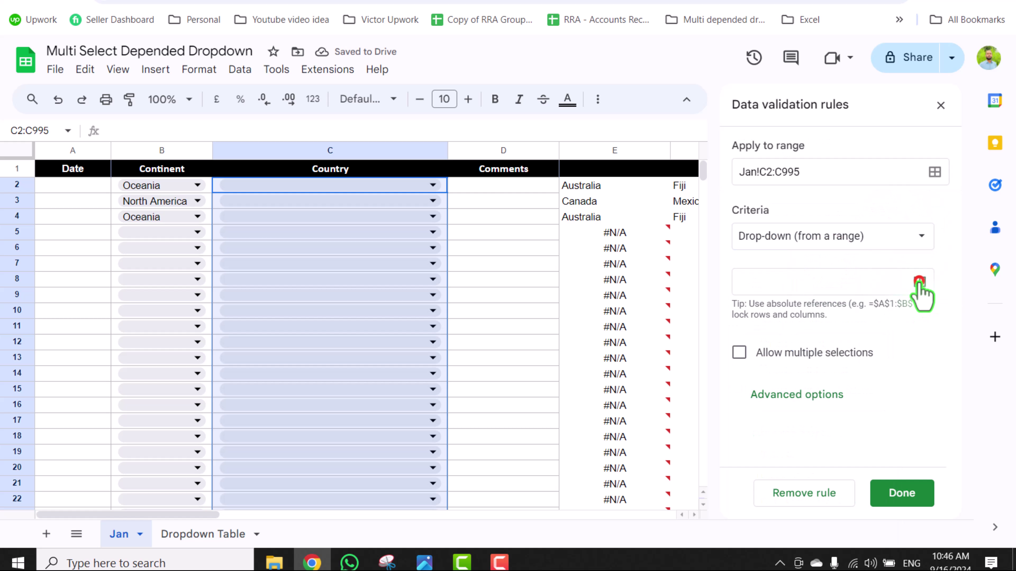
pyautogui.click(584, 281)
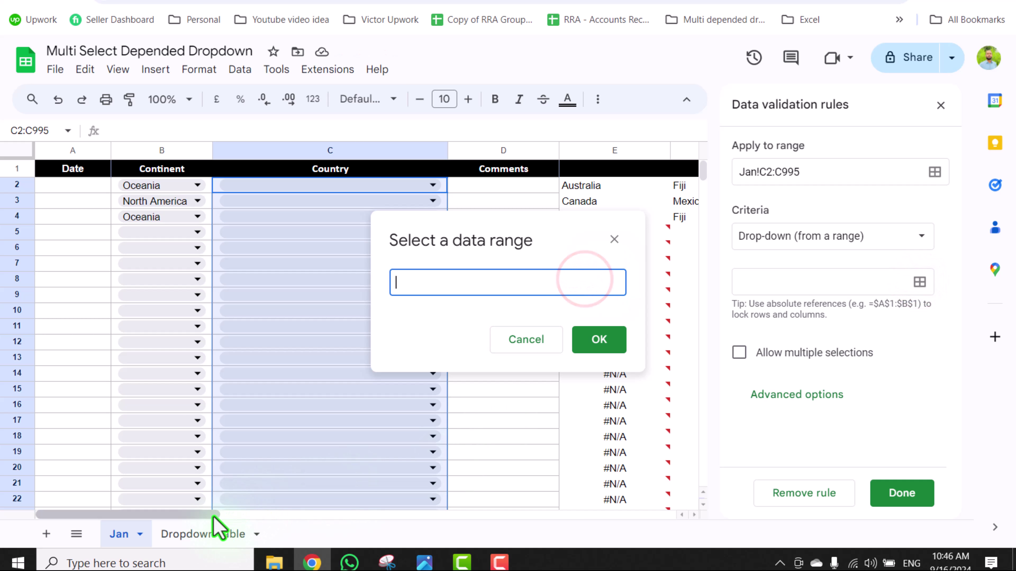
pyautogui.moveTo(211, 515); pyautogui.dragTo(318, 520)
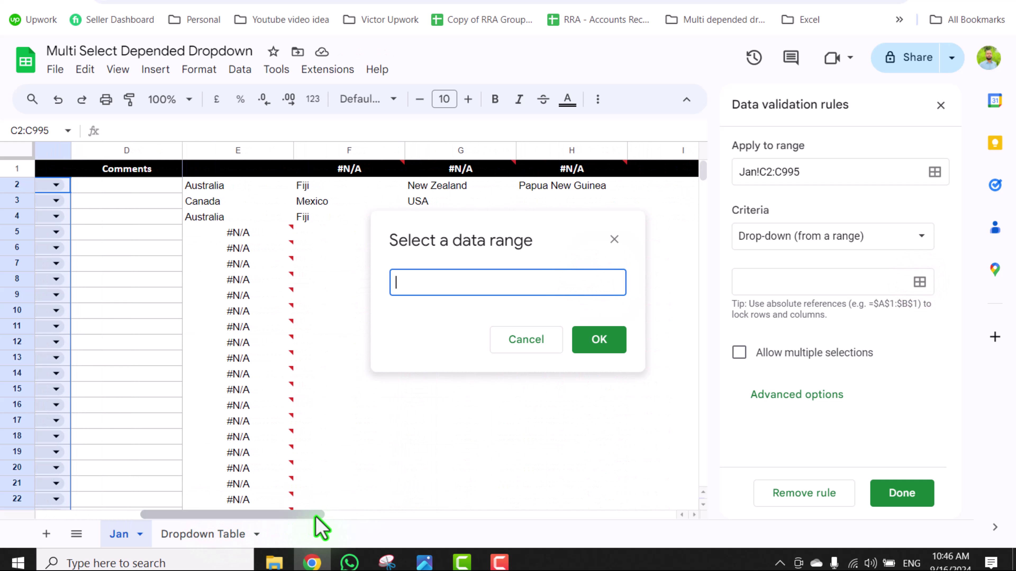
pyautogui.moveTo(225, 186); pyautogui.dragTo(571, 192)
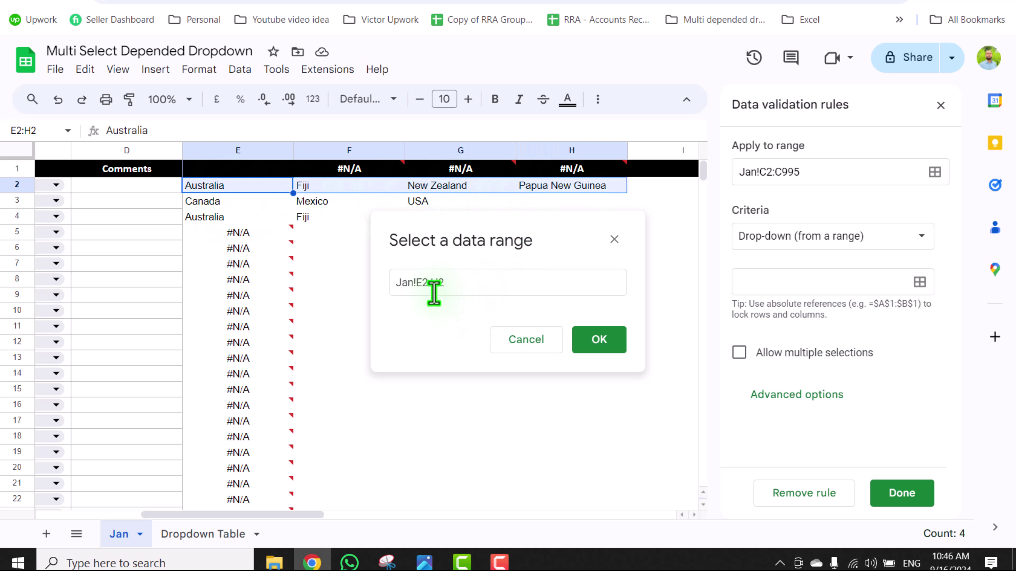
pyautogui.click(437, 284)
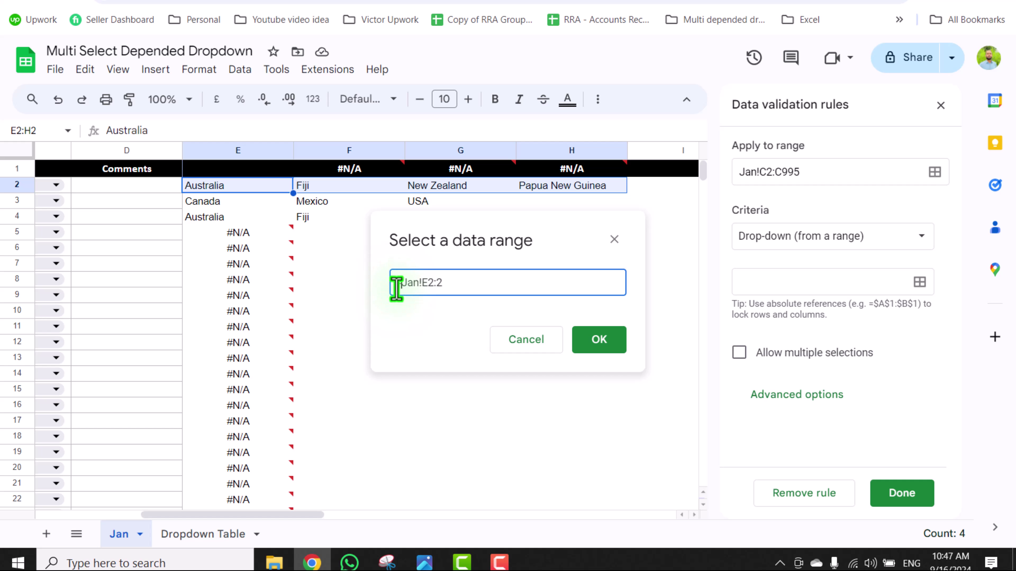
# Set the dropdown's source range to =Jan!E2:2.
pyautogui.write('=')
pyautogui.click(610, 340)
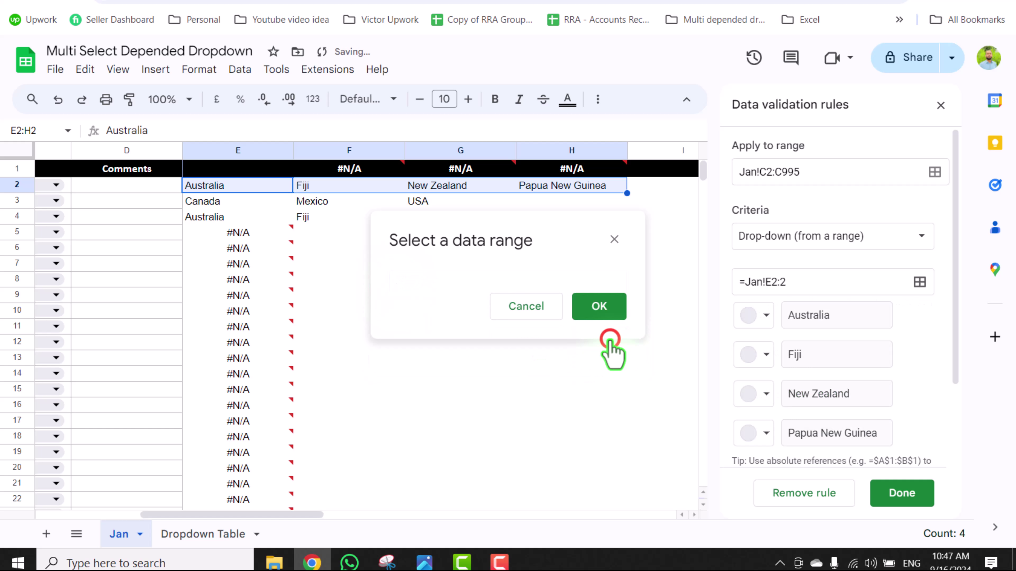
pyautogui.scroll(-3, 919, 345)
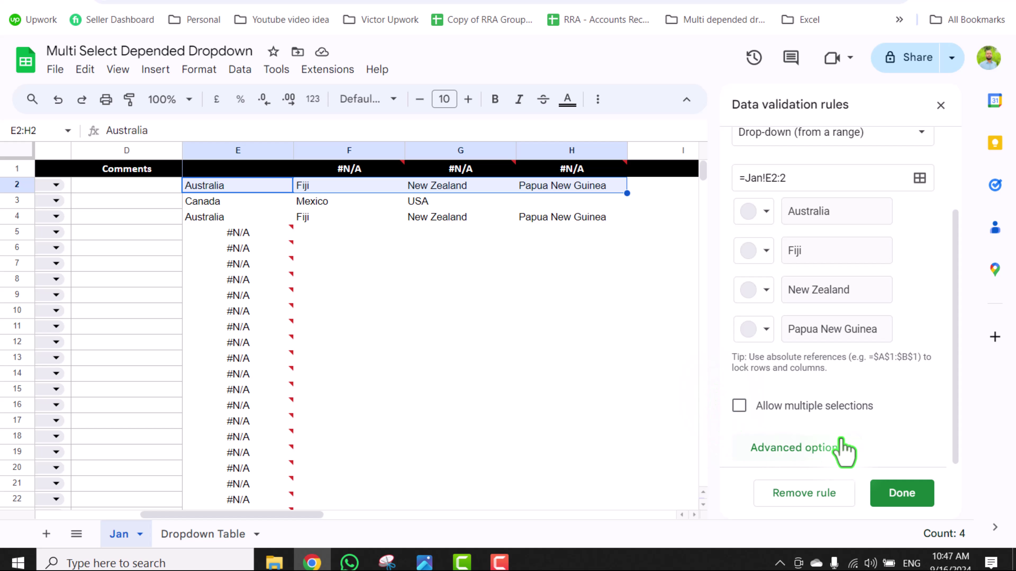
# Keep chip display style, allow multiple selections, and save the Country rule.
pyautogui.click(808, 449)
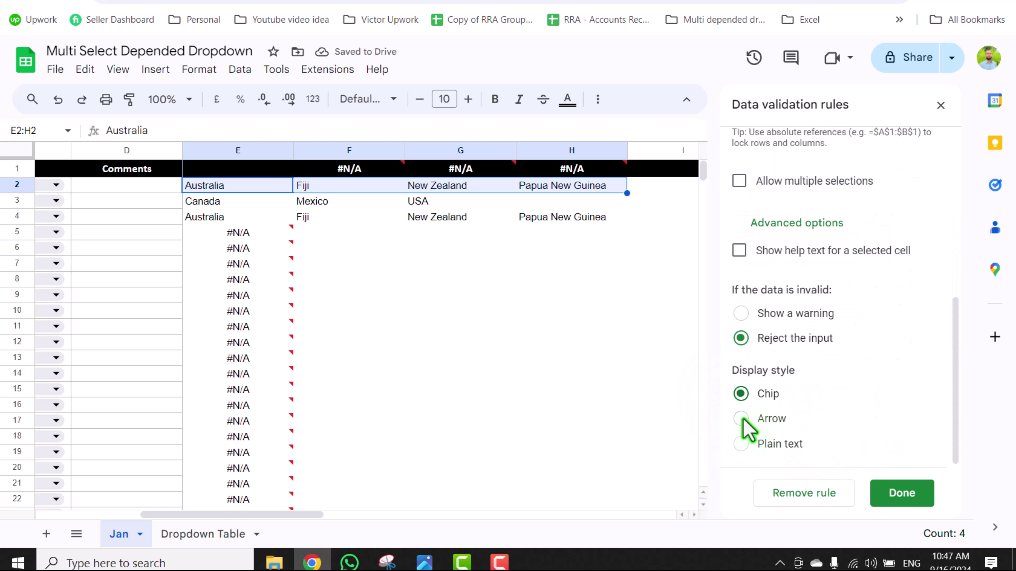
pyautogui.click(741, 418)
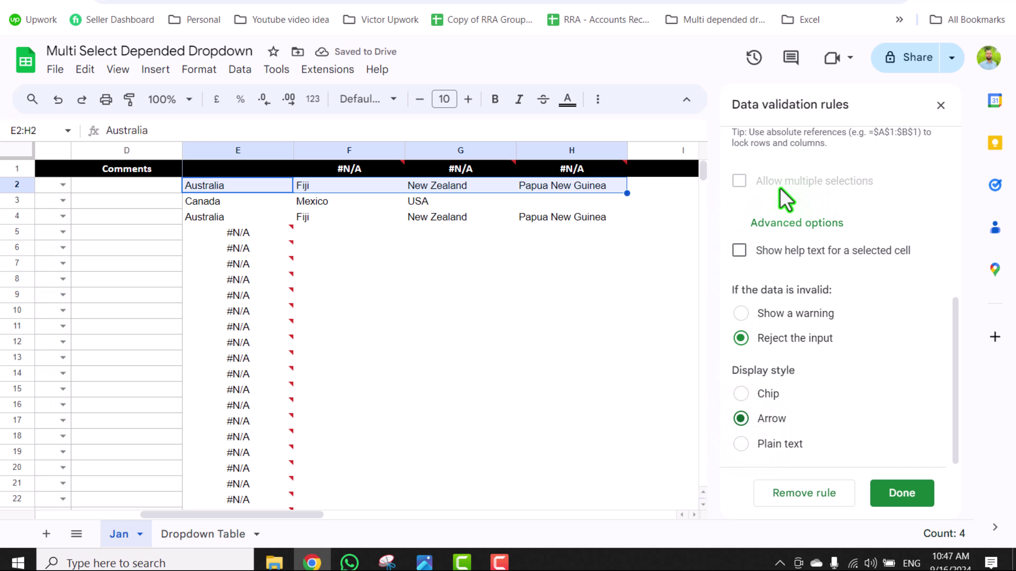
pyautogui.click(742, 394)
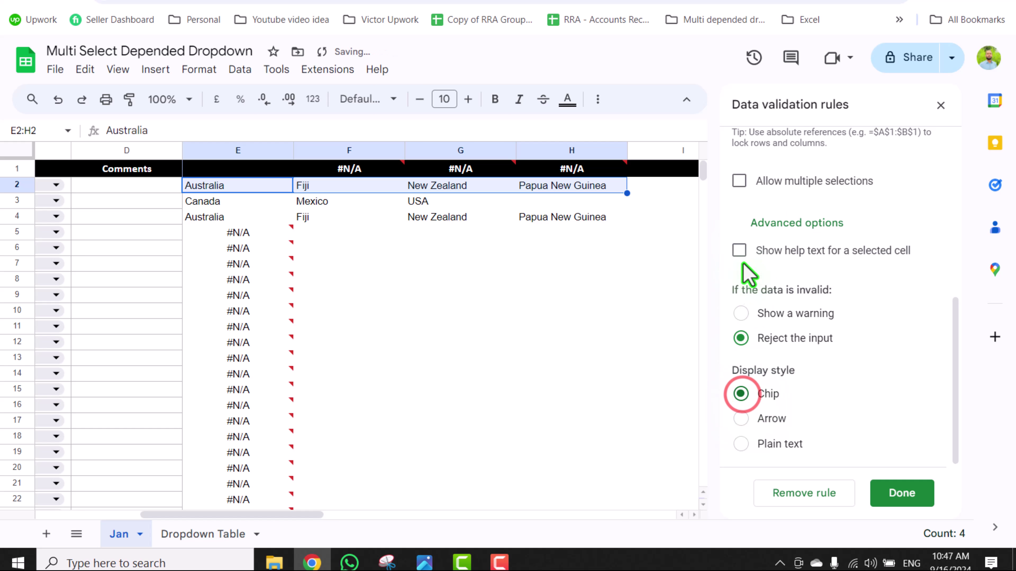
pyautogui.click(741, 181)
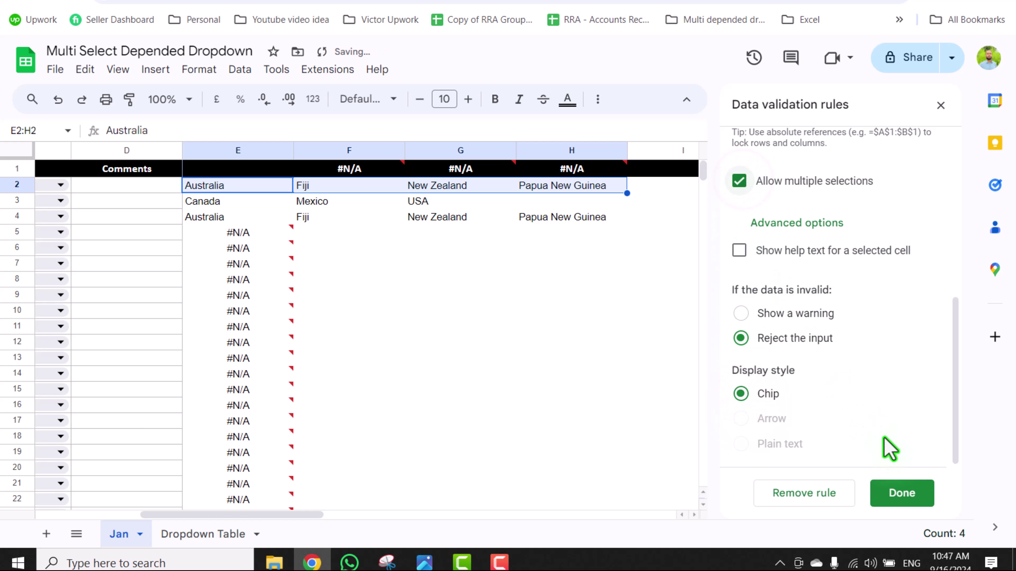
pyautogui.click(904, 491)
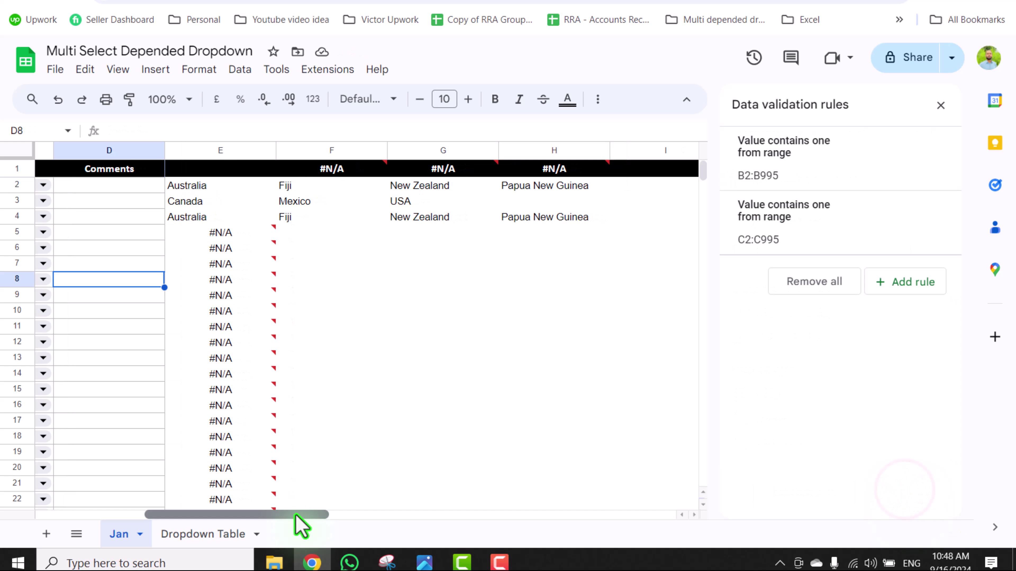
# Pick Fiji, New Zealand and Papua New Guinea in C2.
pyautogui.moveTo(295, 513); pyautogui.dragTo(189, 515)
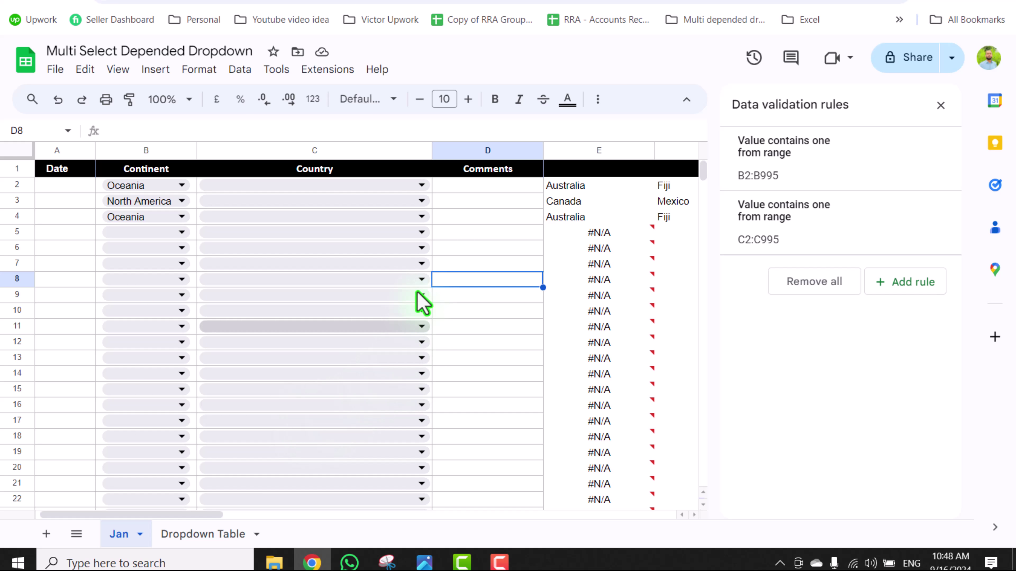
pyautogui.click(422, 186)
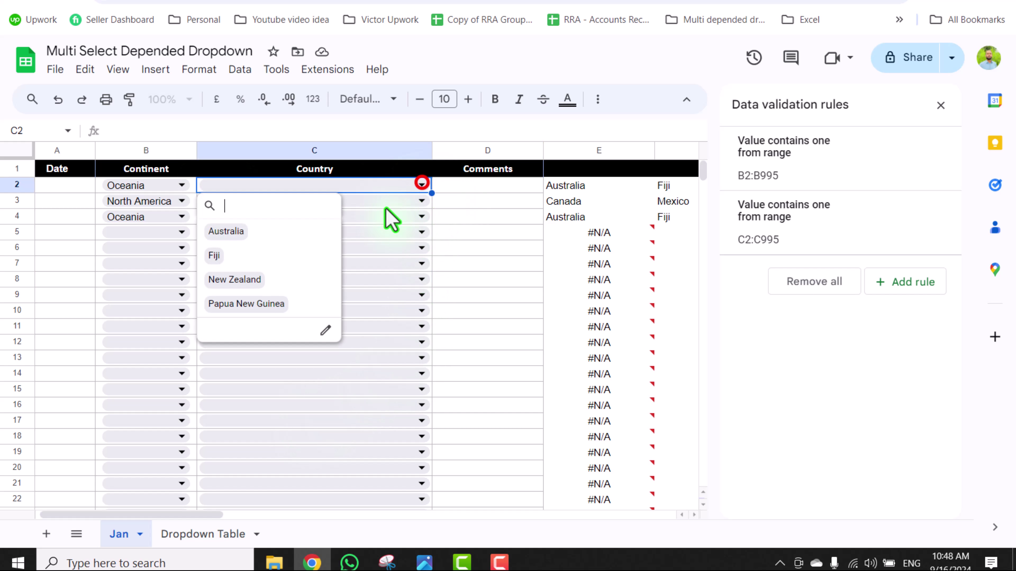
pyautogui.click(279, 256)
pyautogui.click(277, 279)
pyautogui.click(267, 303)
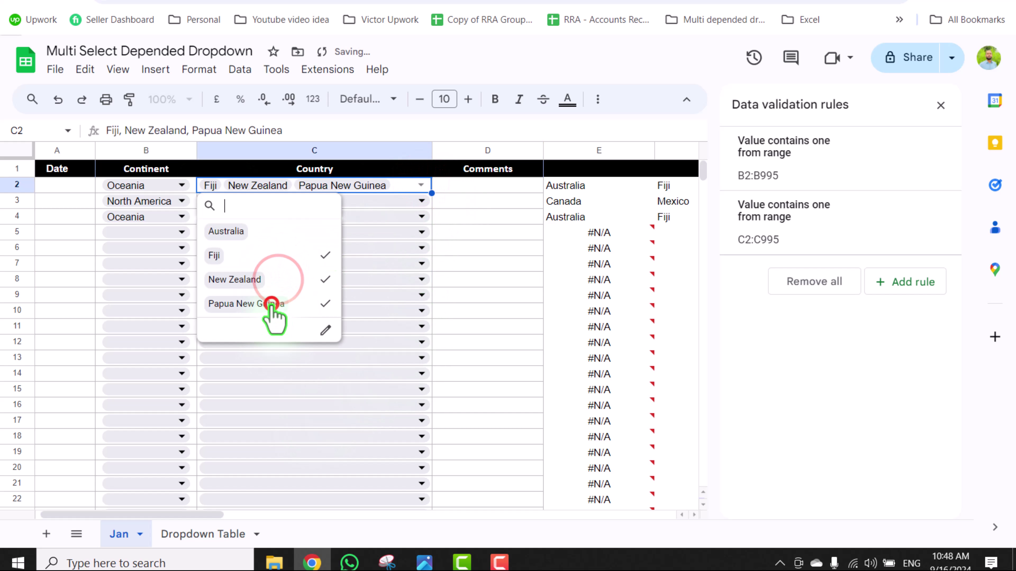
pyautogui.click(468, 250)
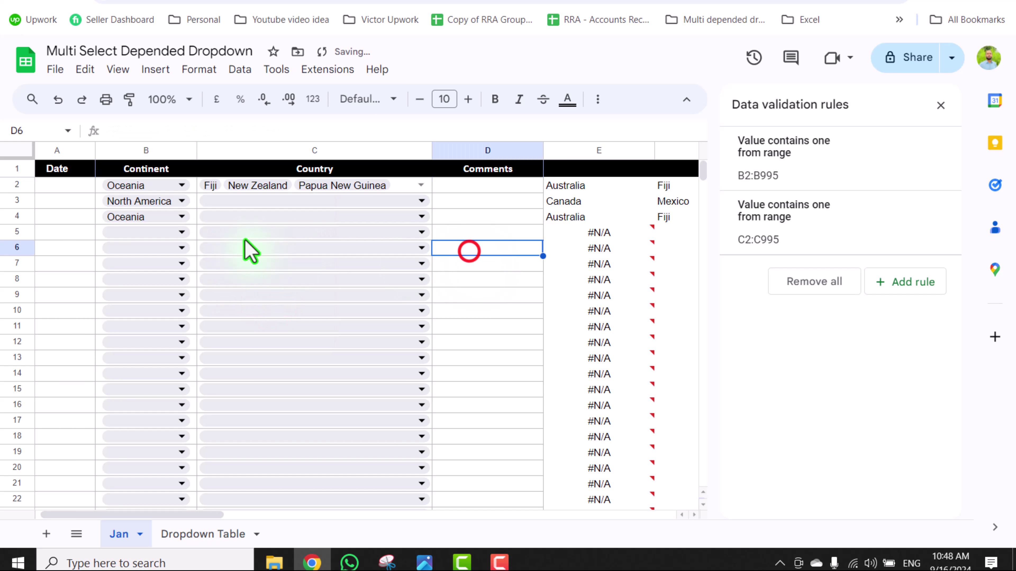
# Set B3 to South America and pick Argentina, Brazil and Chile in C3.
pyautogui.click(421, 201)
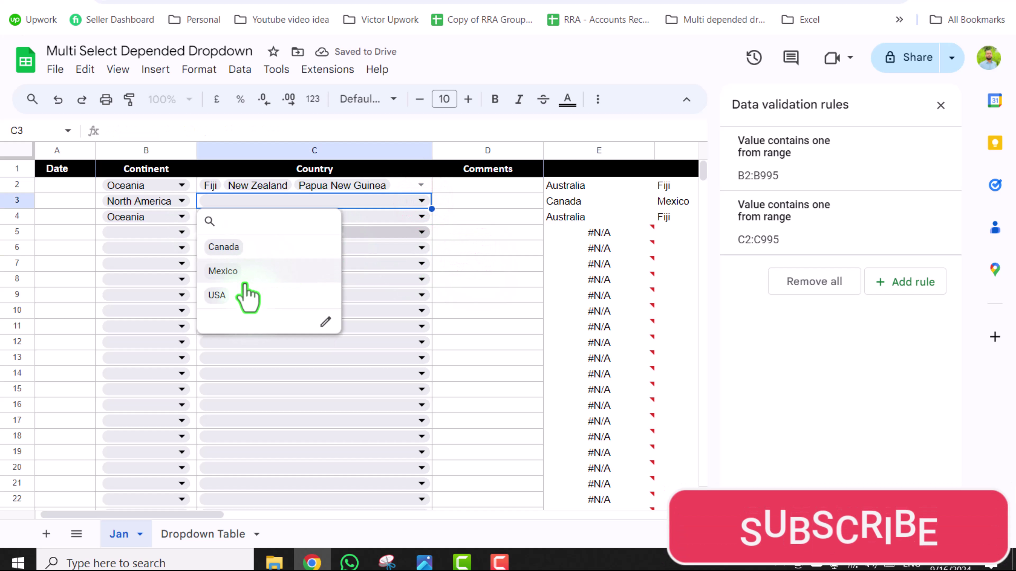
pyautogui.click(181, 201)
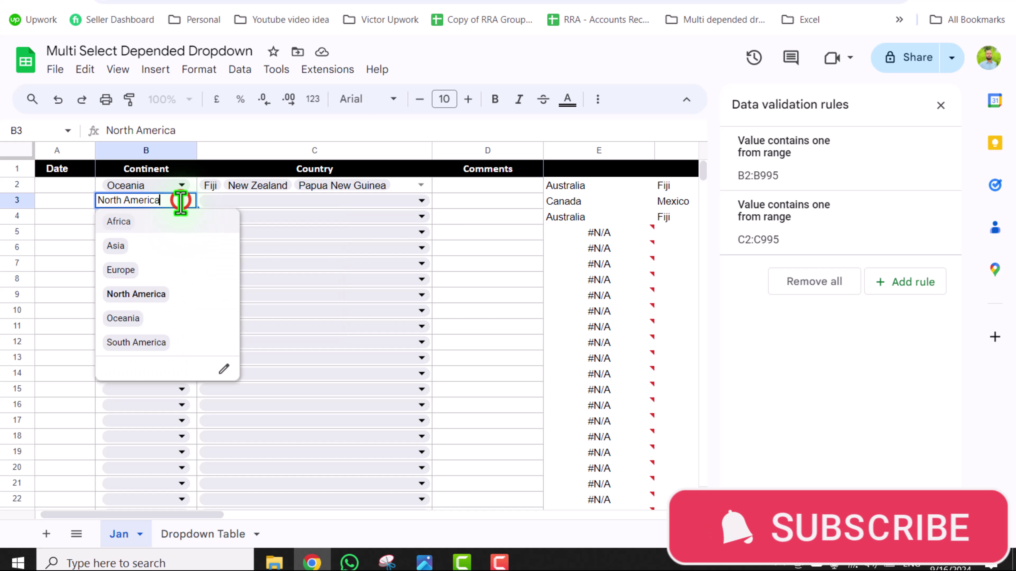
pyautogui.click(156, 341)
pyautogui.click(422, 200)
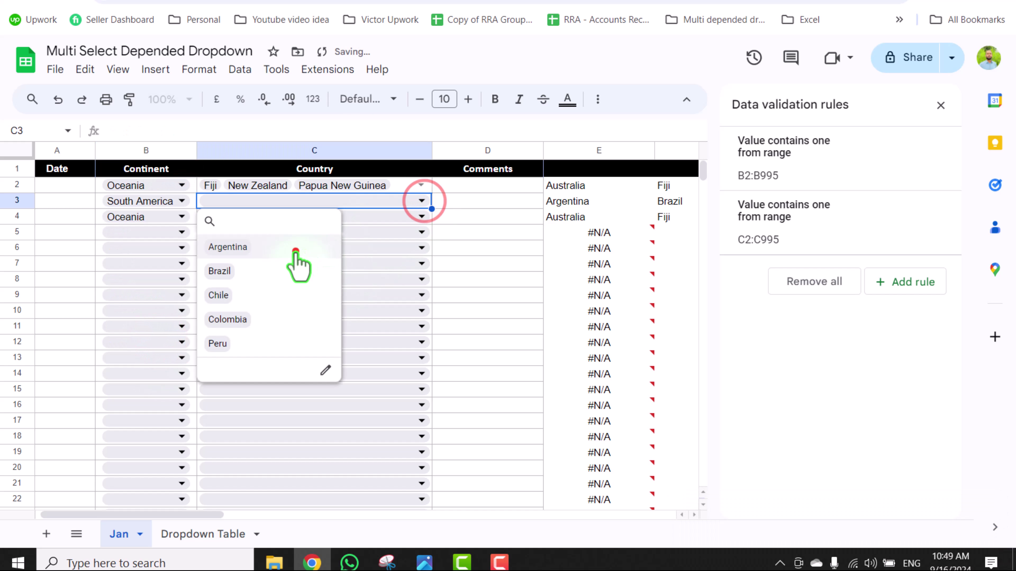
pyautogui.click(293, 246)
pyautogui.click(274, 271)
pyautogui.click(273, 295)
# Select the helper columns E through T.
pyautogui.hscroll(1, 416, 264)
pyautogui.click(427, 248)
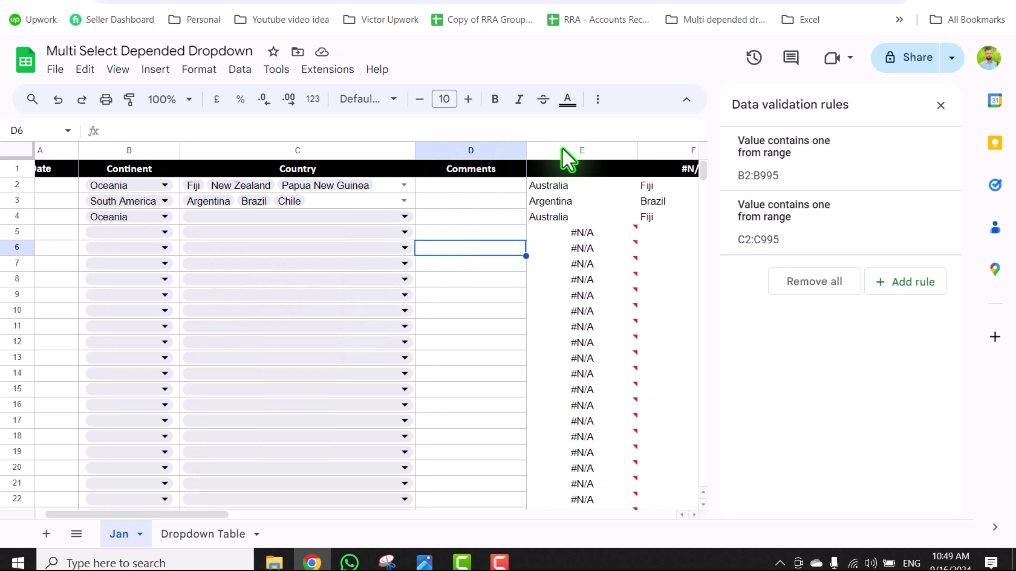
pyautogui.moveTo(563, 152); pyautogui.dragTo(848, 156)
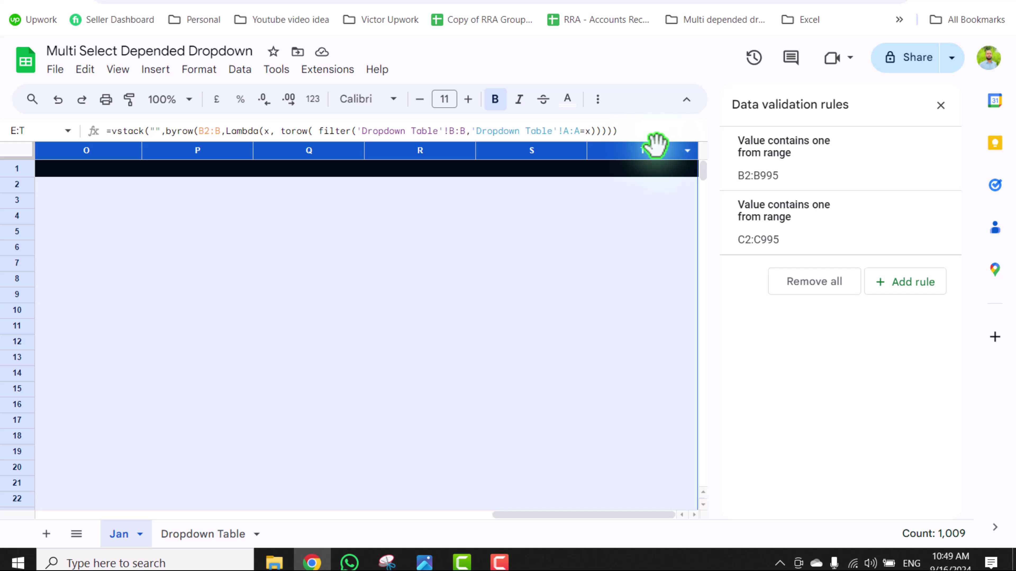
# Hide helper columns E–T, then tick Australia, Fiji and New Zealand in C4's country dropdown.
pyautogui.rightClick(656, 144)
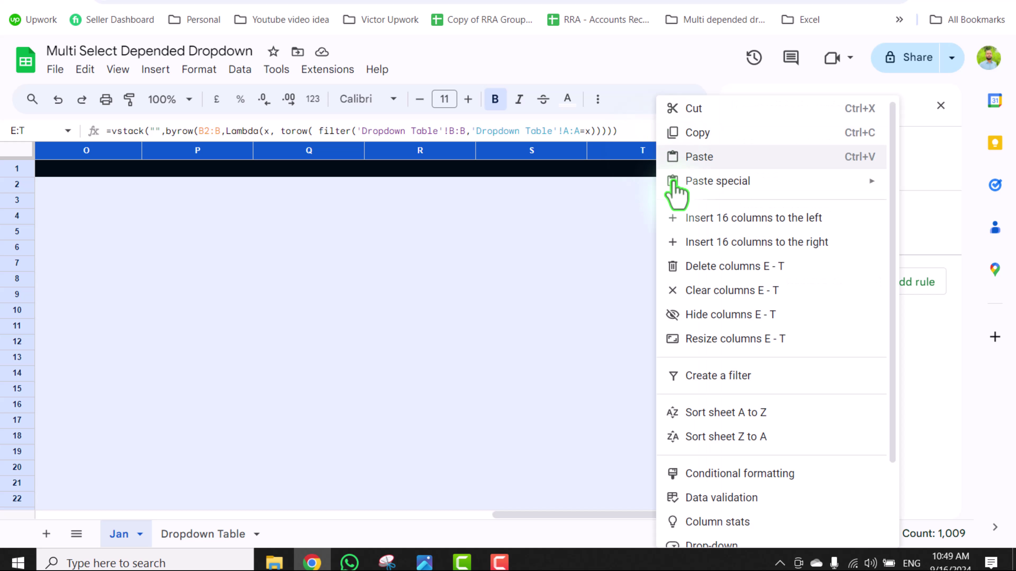
pyautogui.click(708, 315)
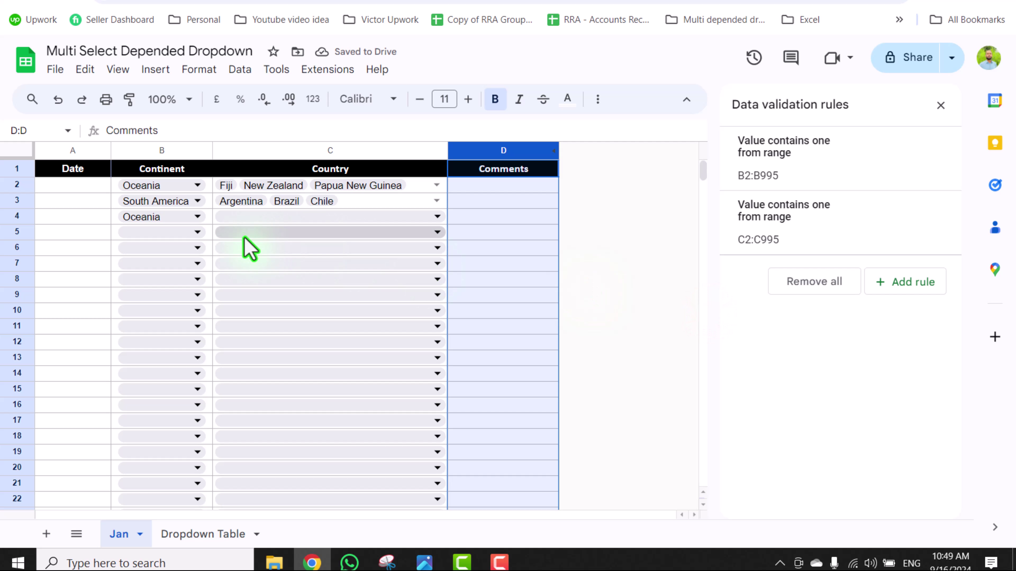
pyautogui.click(436, 216)
pyautogui.click(314, 263)
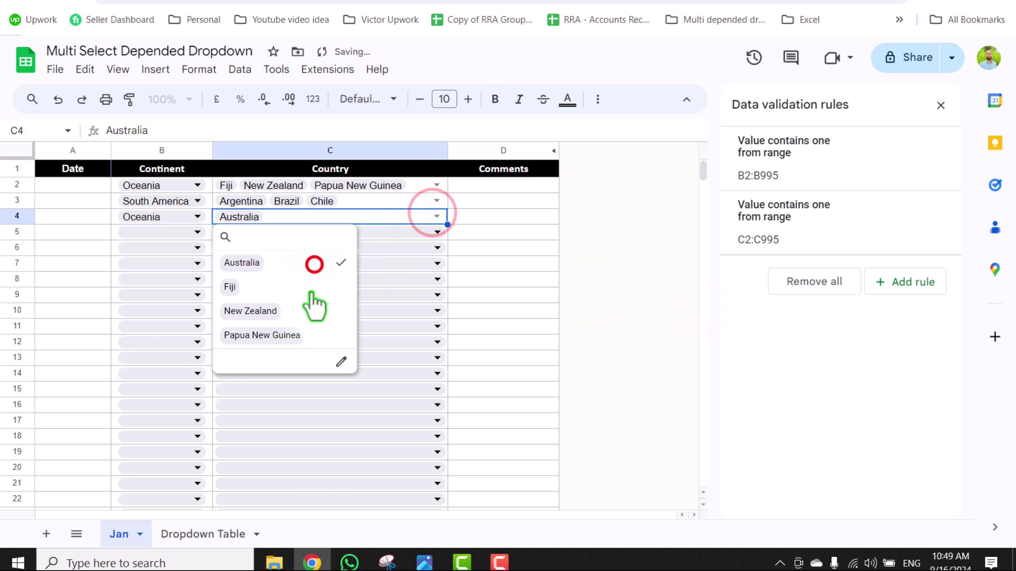
pyautogui.click(310, 288)
pyautogui.click(308, 311)
pyautogui.click(472, 342)
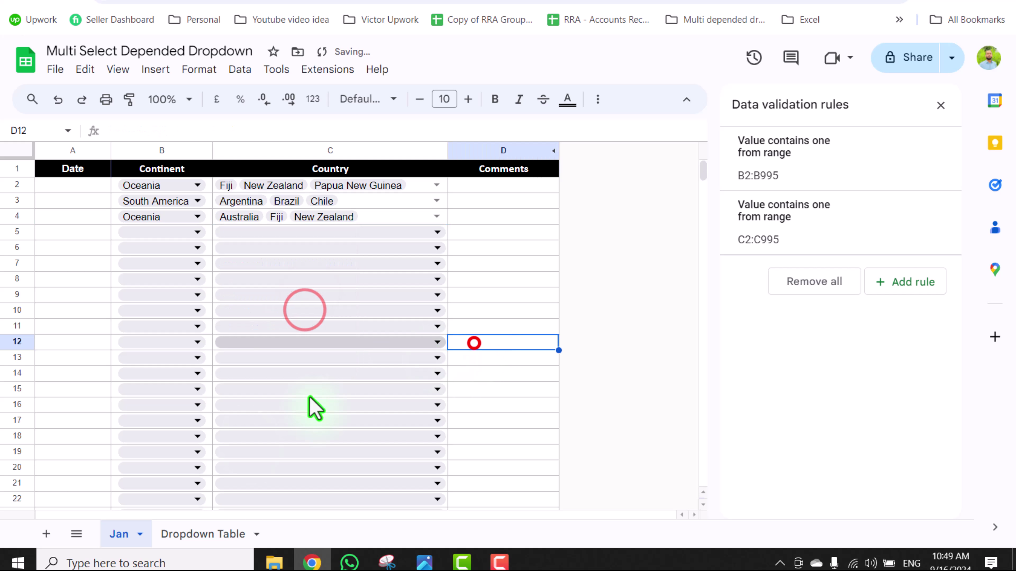
# Duplicate the Jan sheet, rename the copy to Feb, and set its B5 continent to Asia.
pyautogui.rightClick(118, 532)
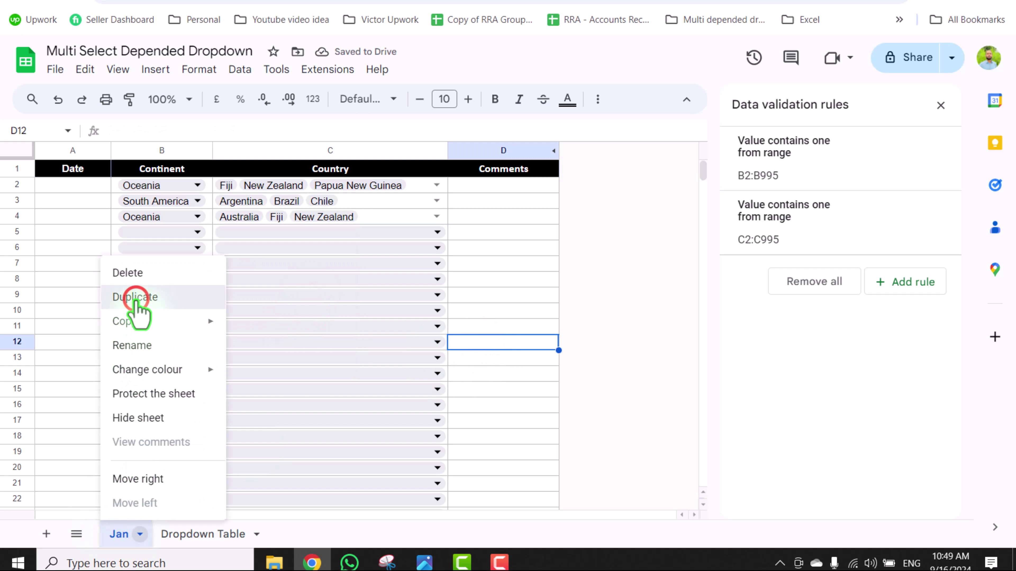
pyautogui.click(136, 300)
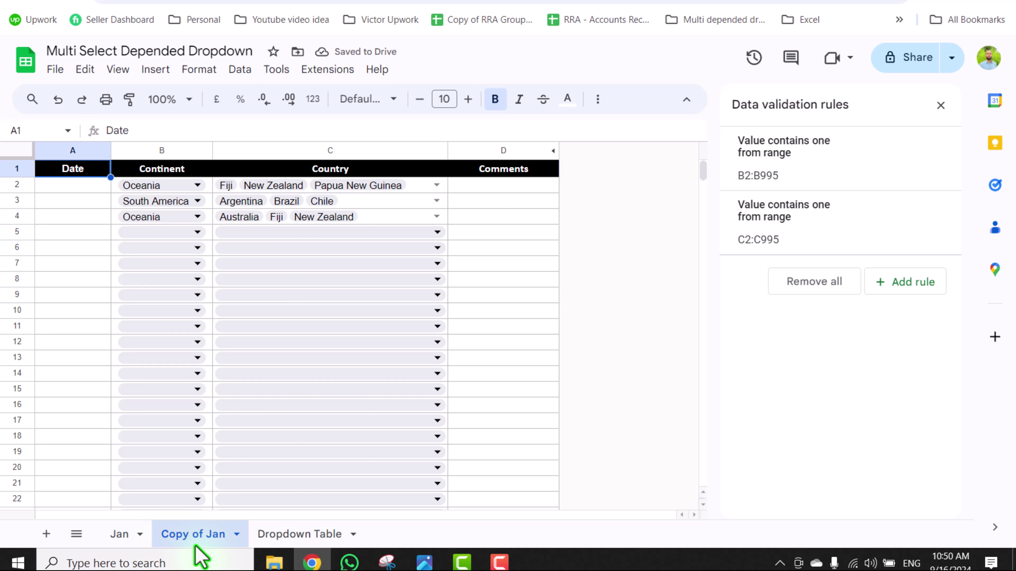
pyautogui.rightClick(196, 536)
pyautogui.click(189, 348)
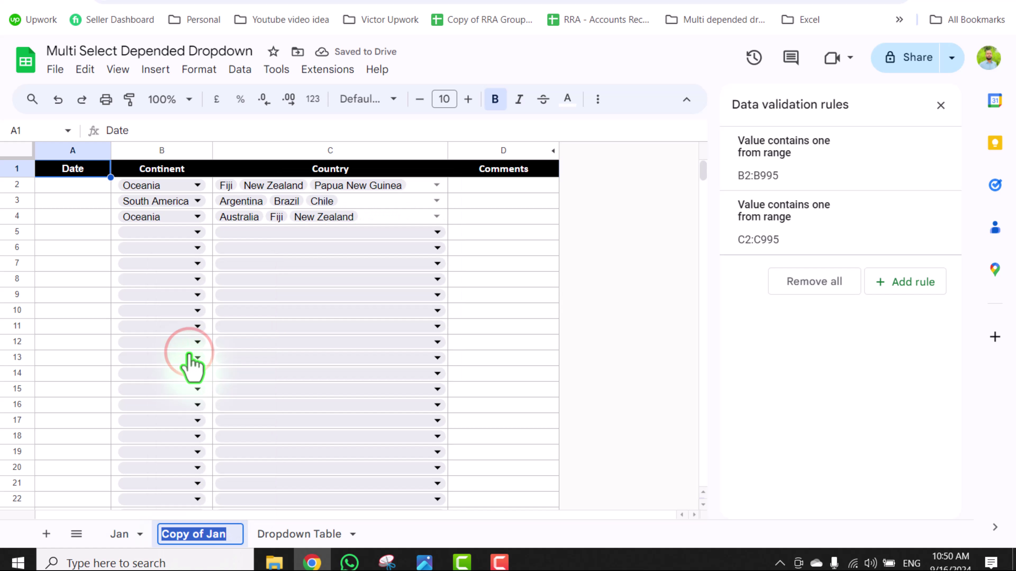
pyautogui.write('Feb')
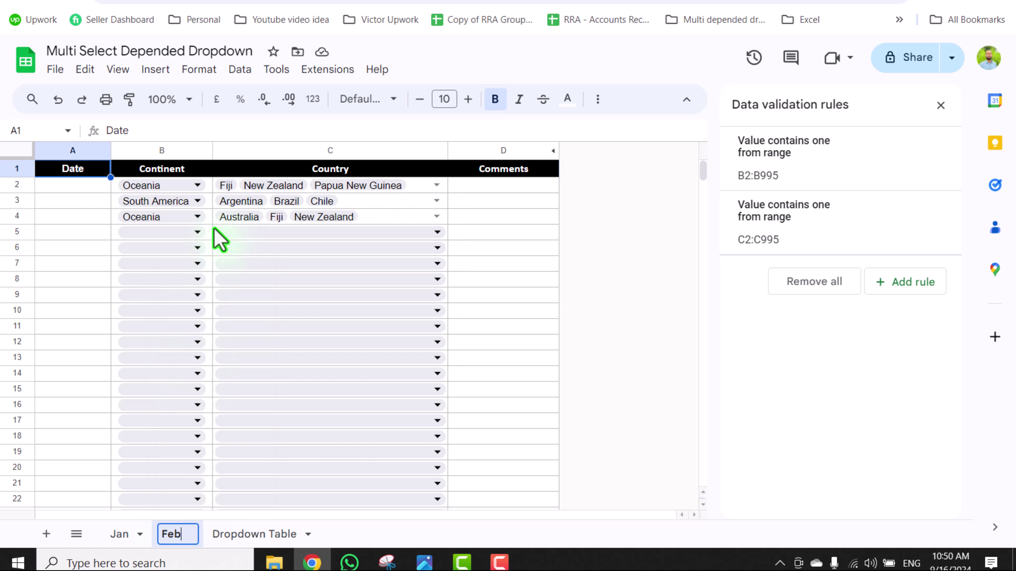
pyautogui.click(197, 231)
pyautogui.click(165, 278)
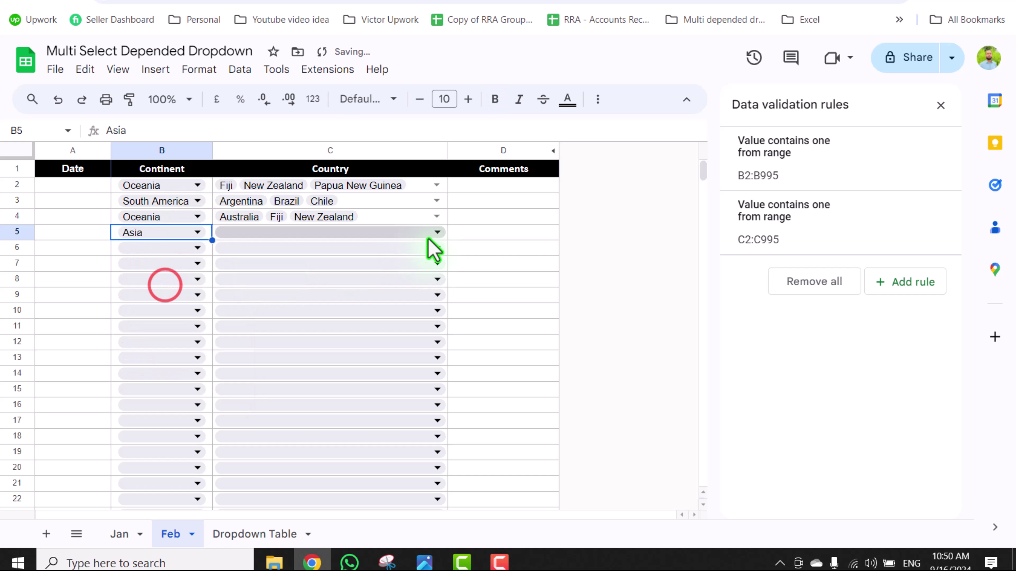